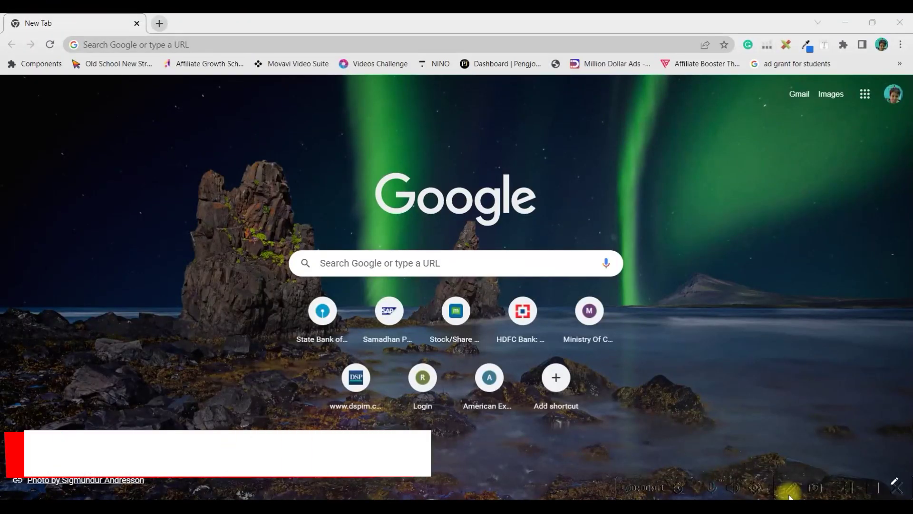
- Search Google for 'Animate From Audio'
left_click(435, 264)
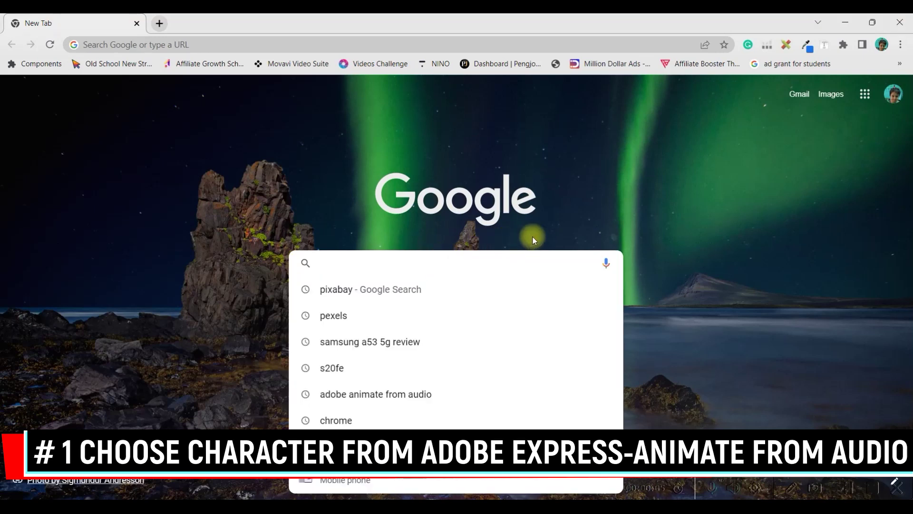
type("An")
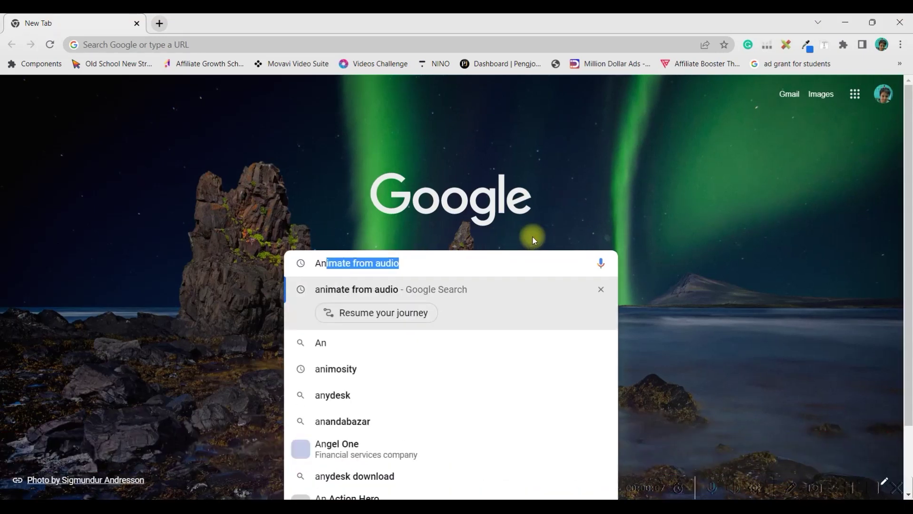
type("imate From Audio'")
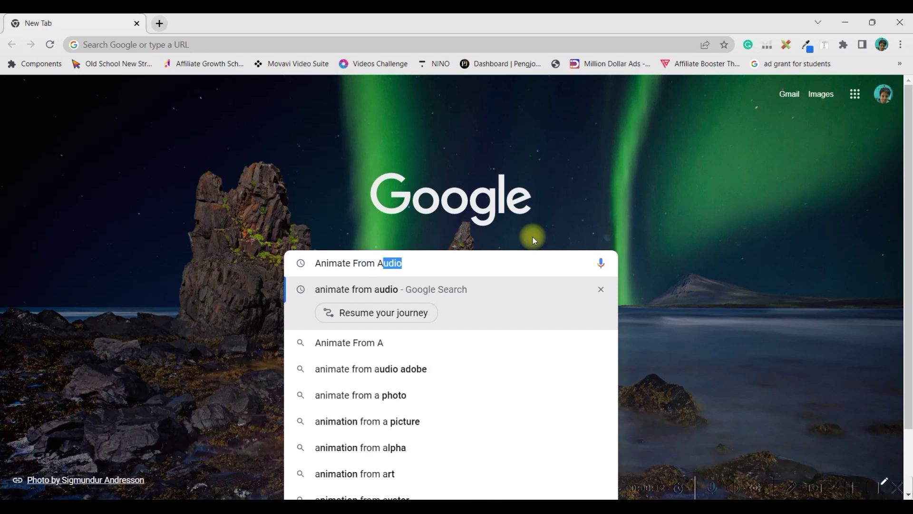
key("BackSpace")
key("Return")
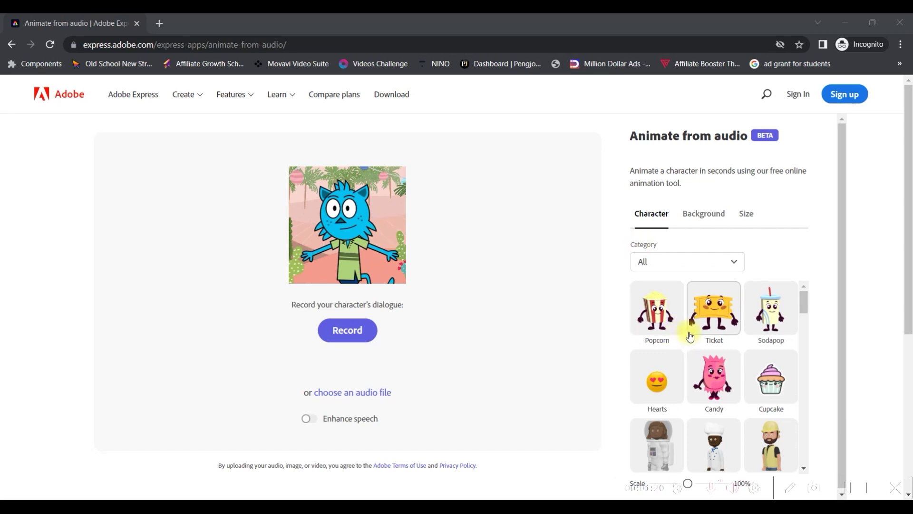
- Look over the character categories without changing them, then browse the background scenes
left_click(694, 262)
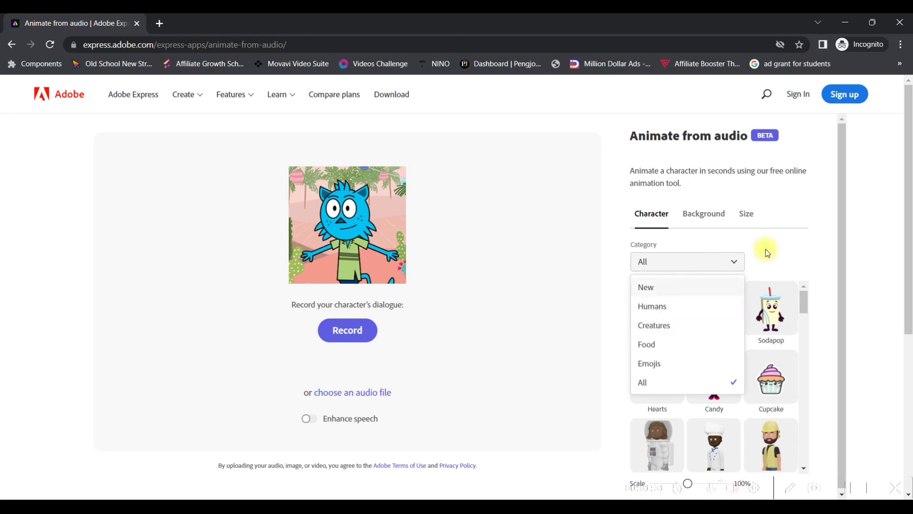
left_click(722, 240)
left_click(704, 221)
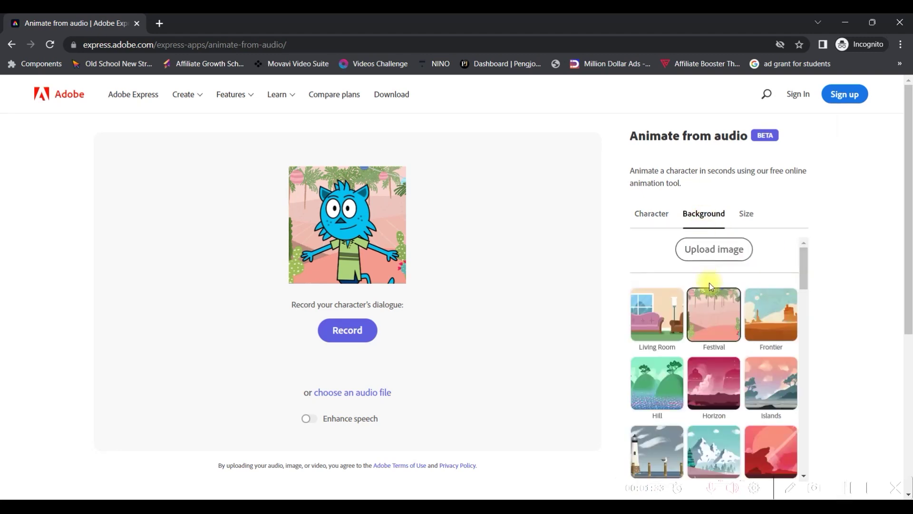
scroll(711, 366, "down", 5)
scroll(712, 365, "up", 5)
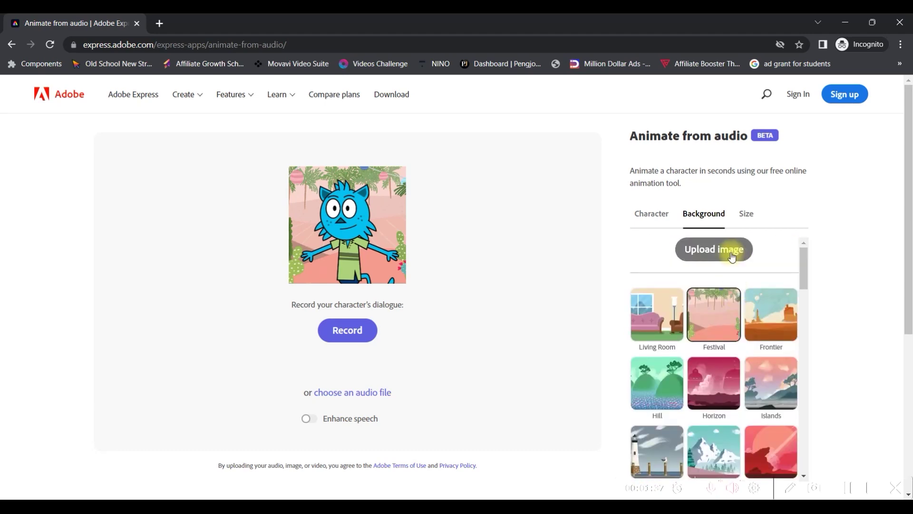
scroll(718, 333, "down", 7)
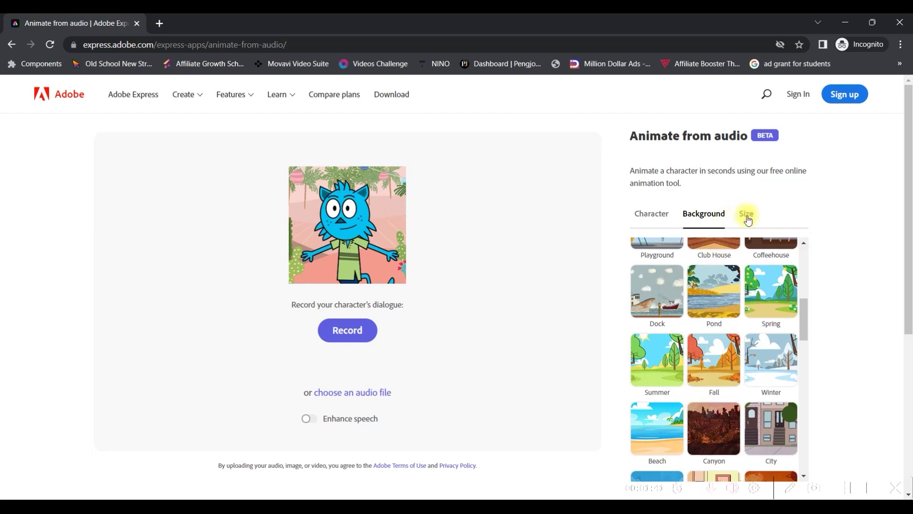
- Try YouTube as the output size, then set it back to Instagram
left_click(748, 214)
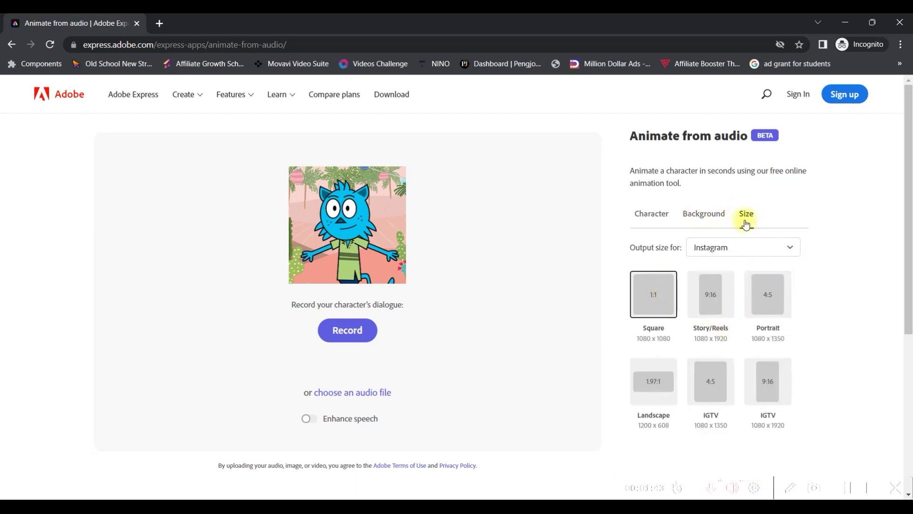
left_click(751, 252)
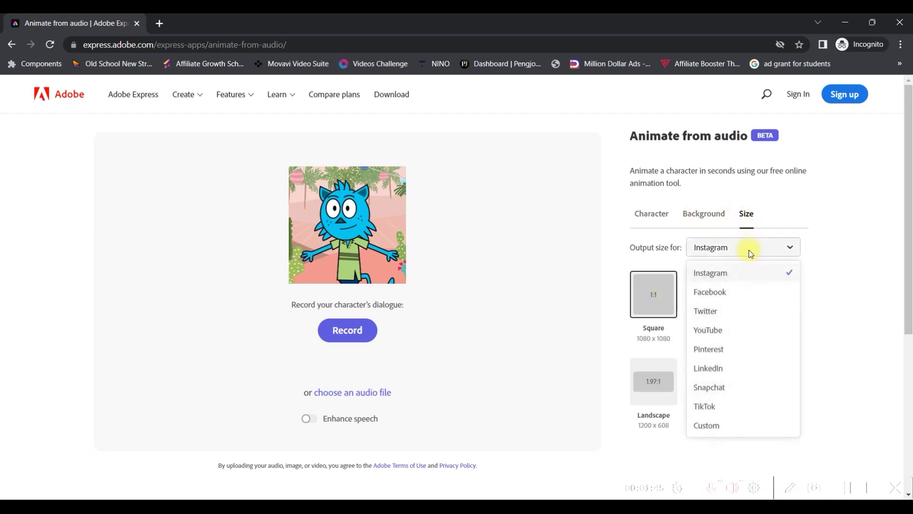
left_click(739, 328)
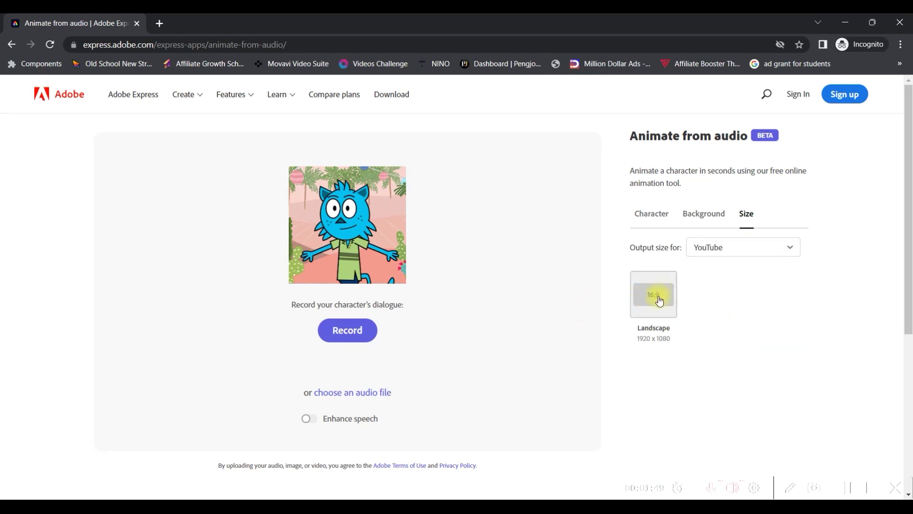
left_click(730, 247)
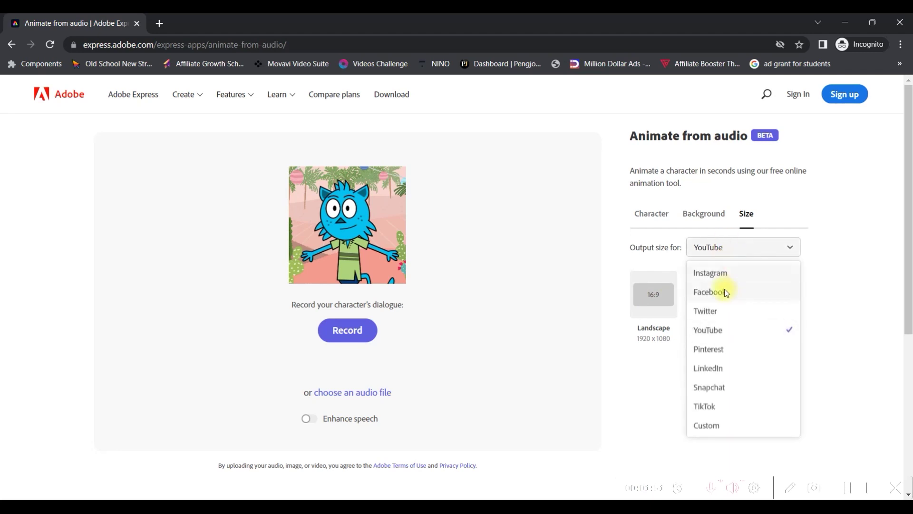
left_click(724, 272)
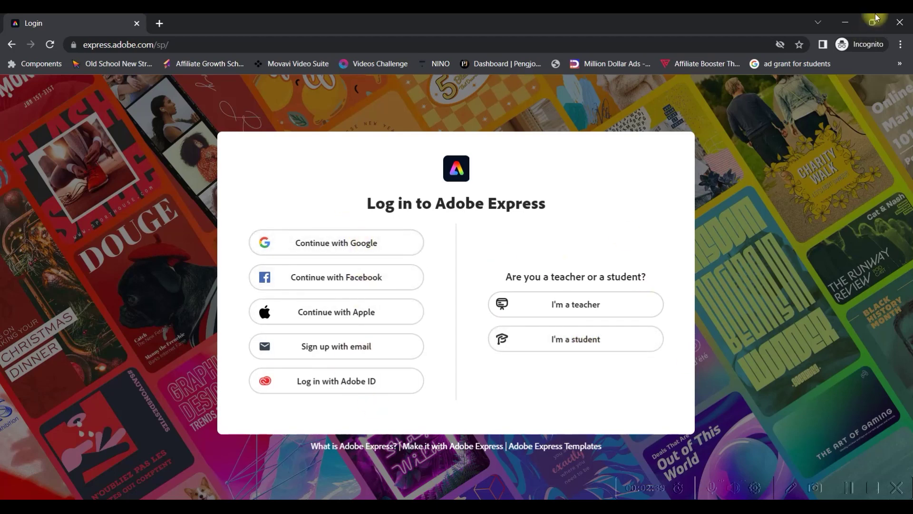
- Minimize the incognito login window to reveal the signed-in Animate from audio page
left_click(849, 21)
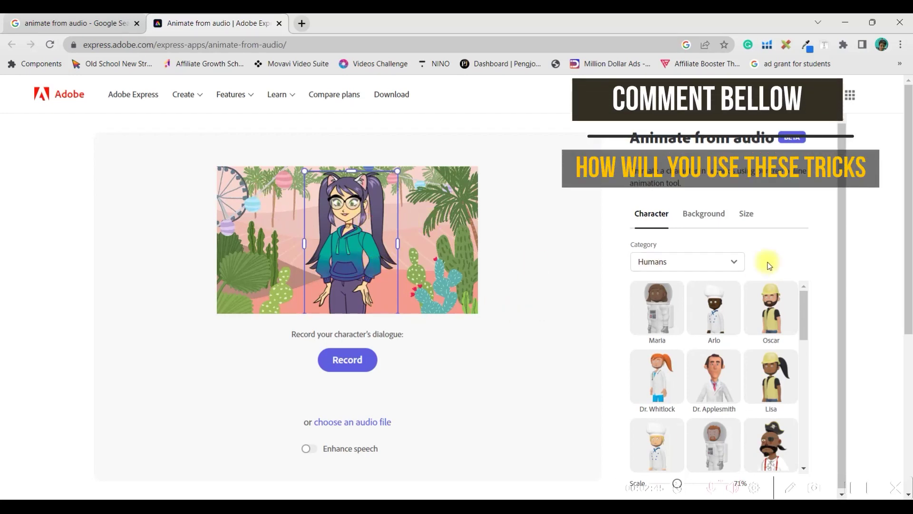
left_click(706, 263)
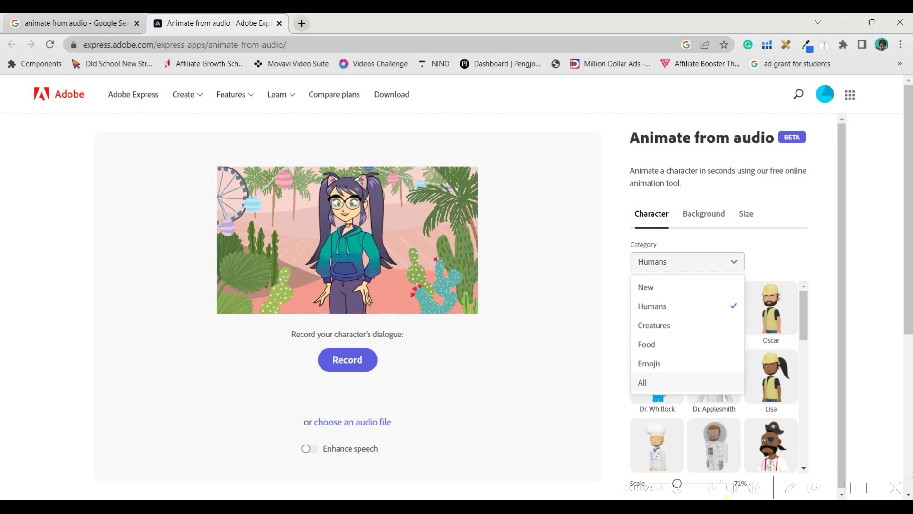
left_click(622, 461)
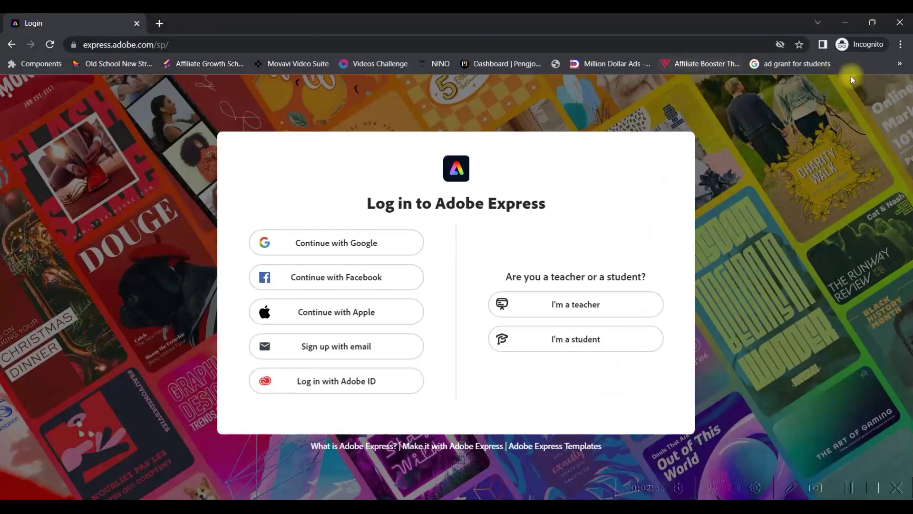
left_click(10, 45)
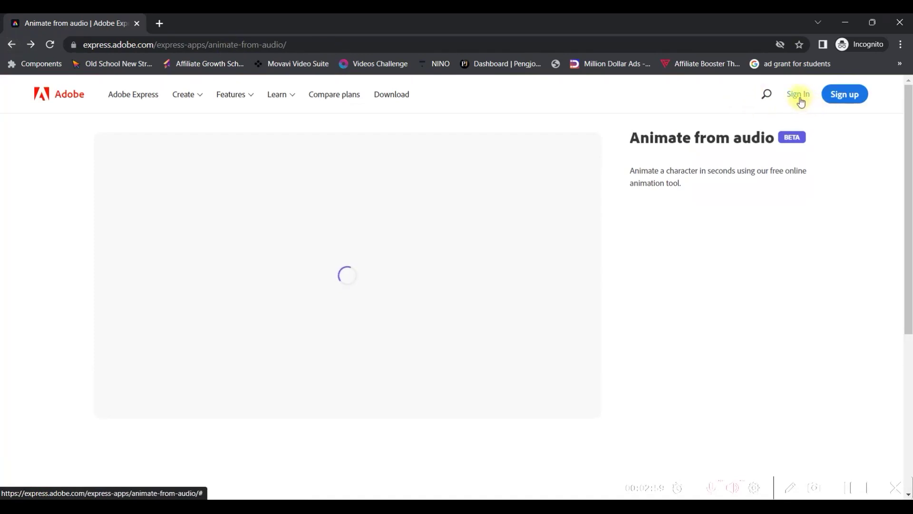
left_click(845, 22)
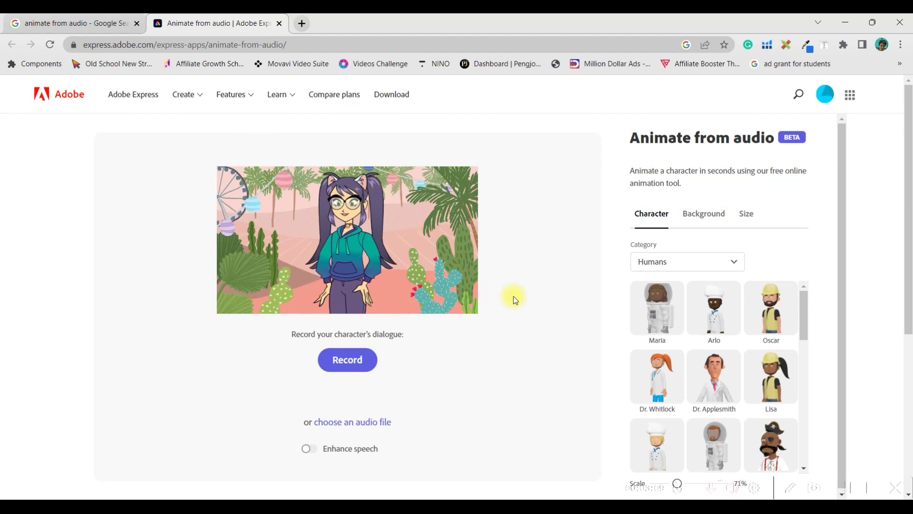
- Swap the stage character to the anime girl Rin from the Humans category
left_click(685, 260)
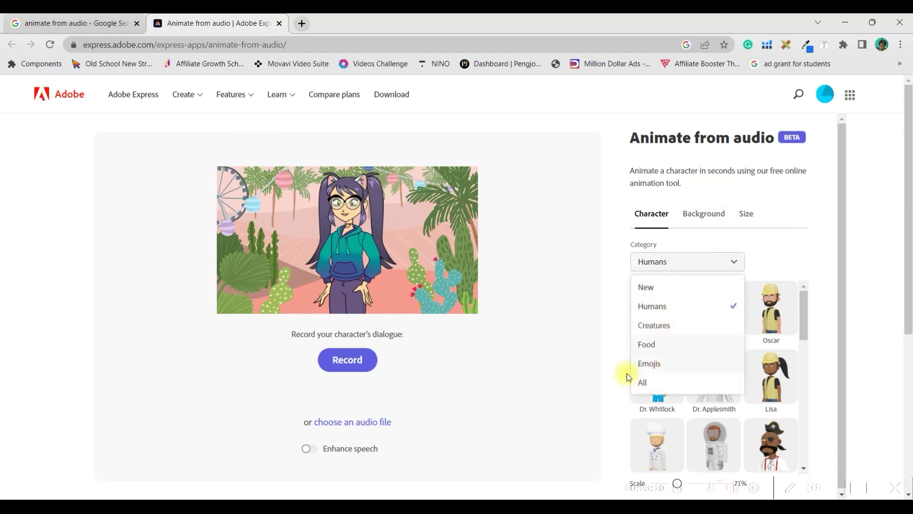
left_click(655, 310)
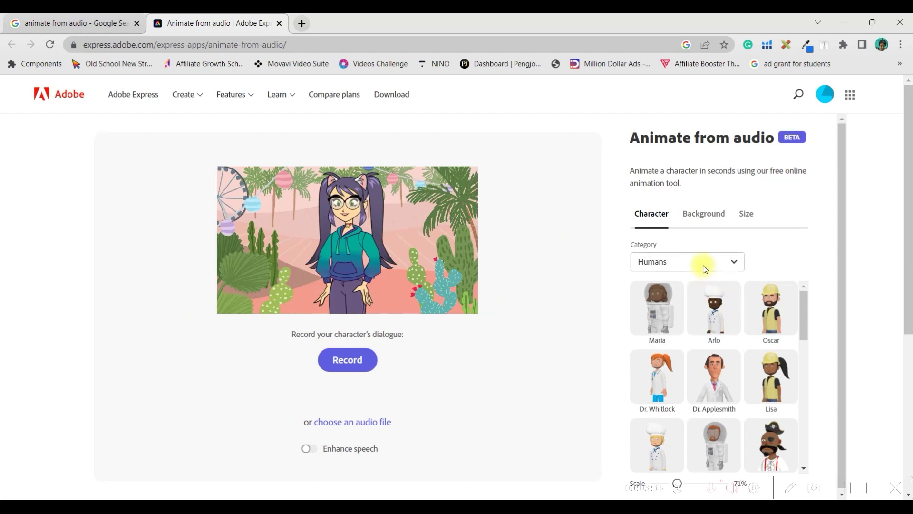
scroll(713, 352, "down", 7)
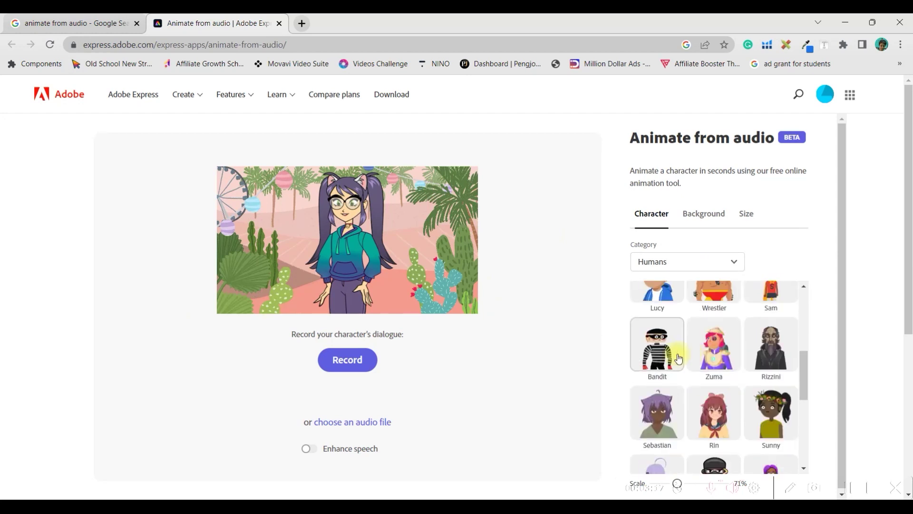
left_click(720, 297)
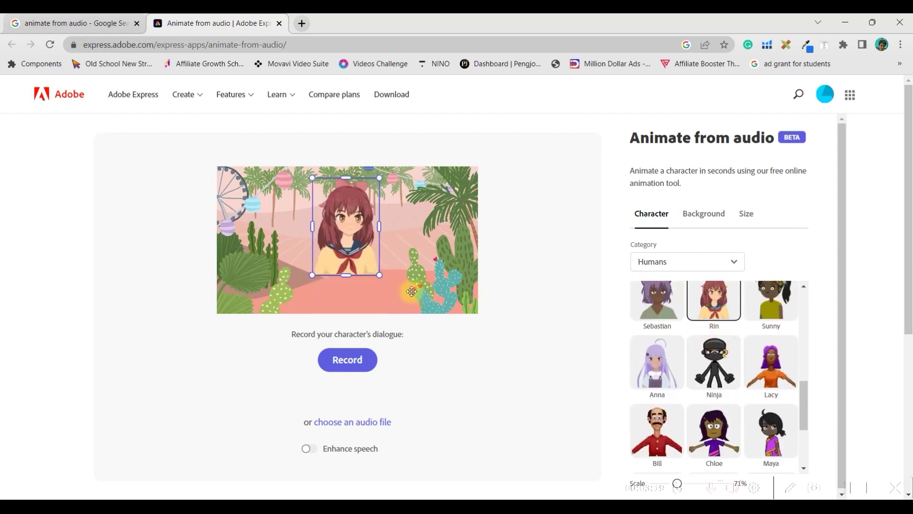
- Enlarge Rin to about 102% scale and reposition her on the stage
left_click_drag(381, 275, 396, 291)
scroll(836, 320, "down", 5)
scroll(772, 297, "up", 2)
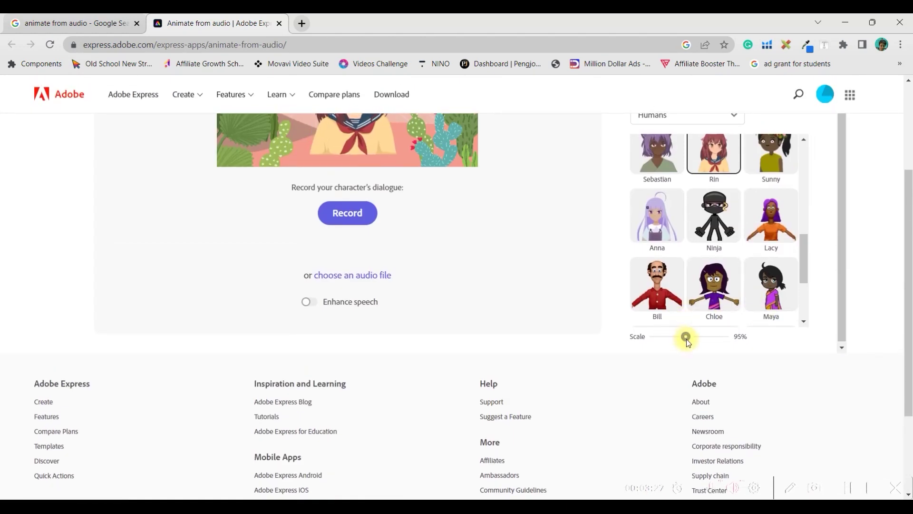
left_click_drag(687, 339, 689, 340)
scroll(401, 249, "up", 2)
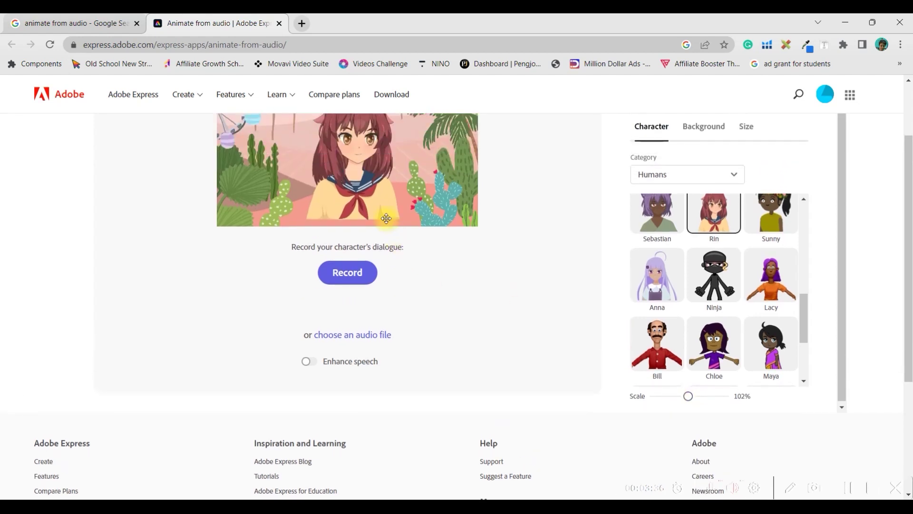
left_click(387, 219)
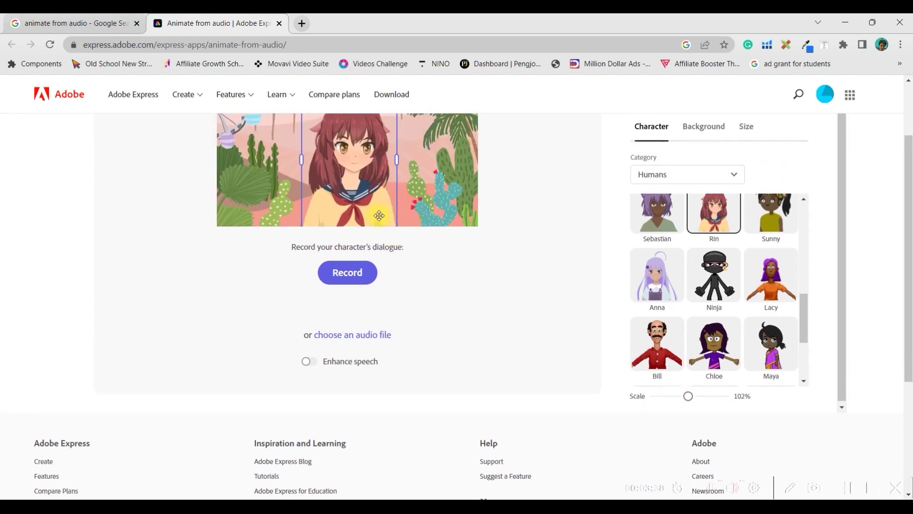
scroll(379, 215, "up", 3)
mouse_move(333, 259)
left_mouse_down()
mouse_move(406, 259)
mouse_move(310, 257)
mouse_move(336, 257)
left_mouse_up()
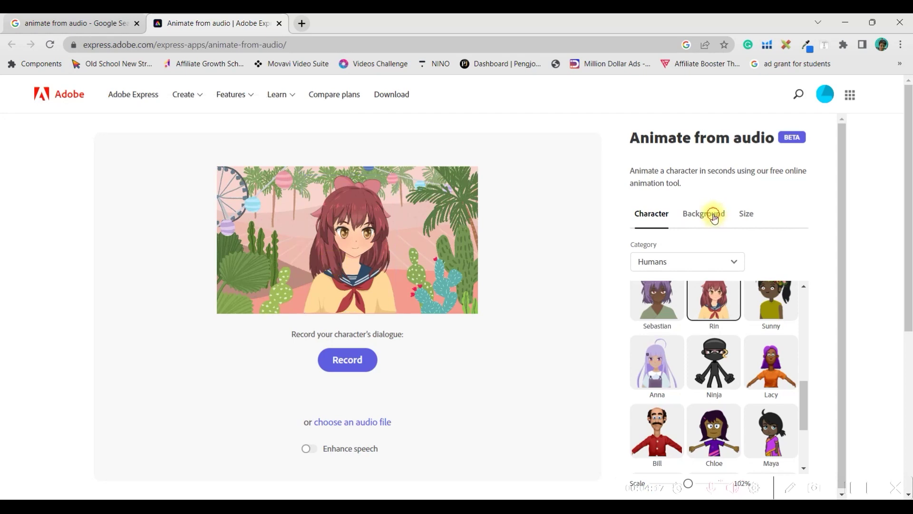
left_click(716, 222)
- Set the scene background behind Rin to Beach
scroll(722, 346, "down", 2)
scroll(722, 346, "down", 3)
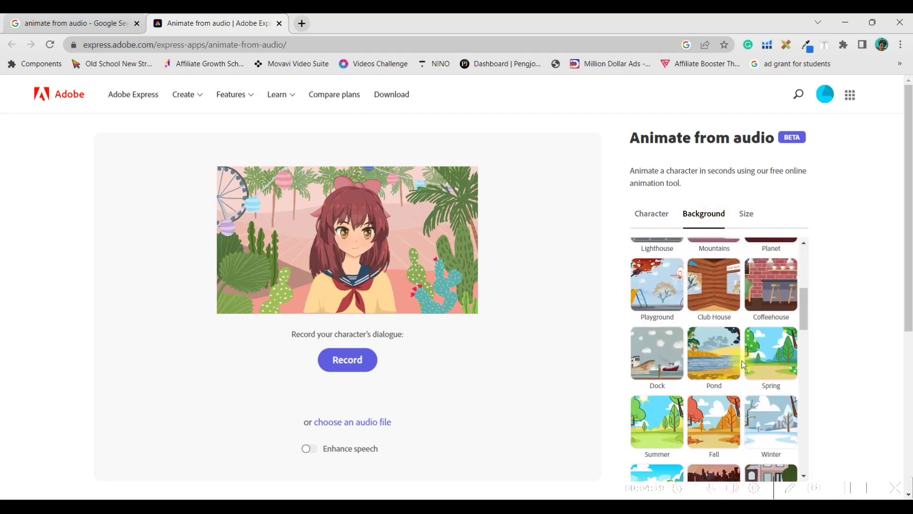
scroll(732, 369, "down", 1)
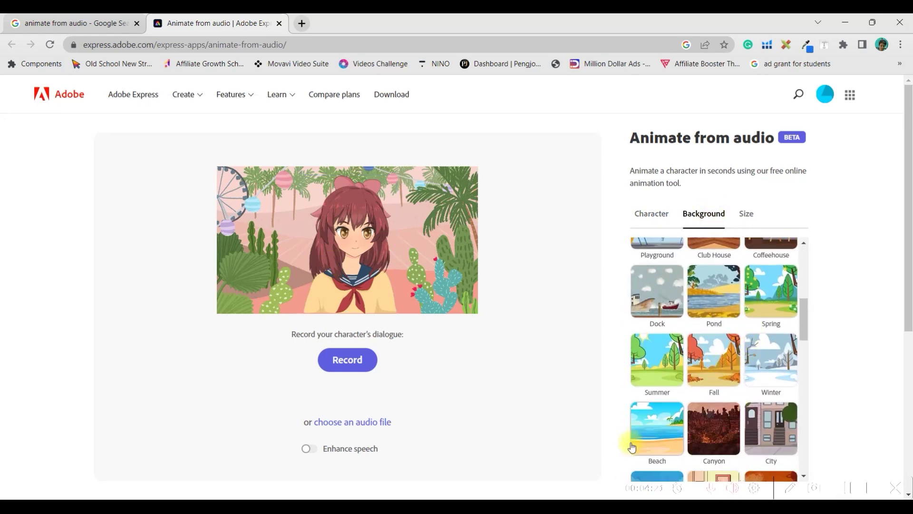
scroll(628, 319, "down", 2)
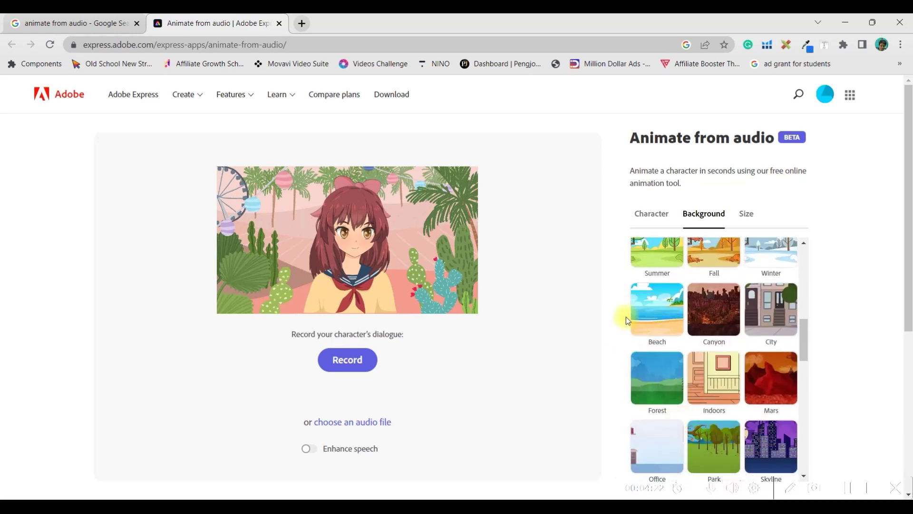
left_click(659, 319)
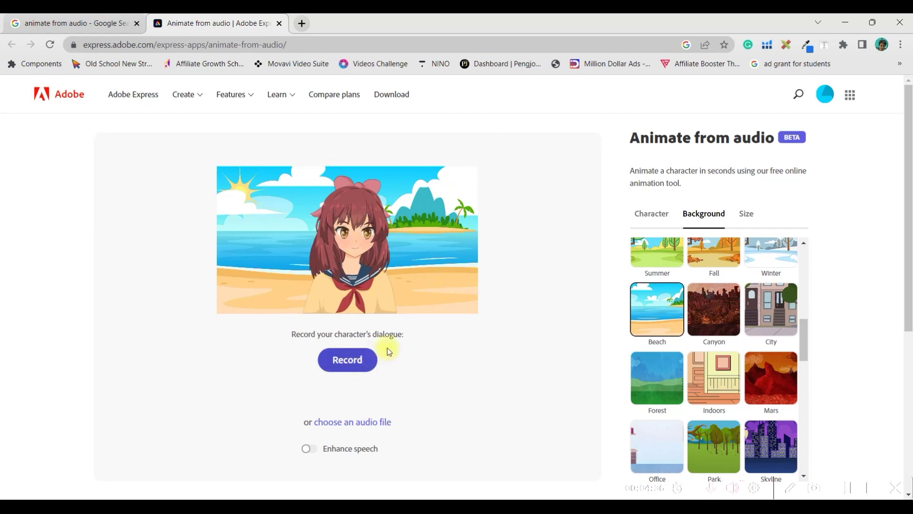
left_click(746, 213)
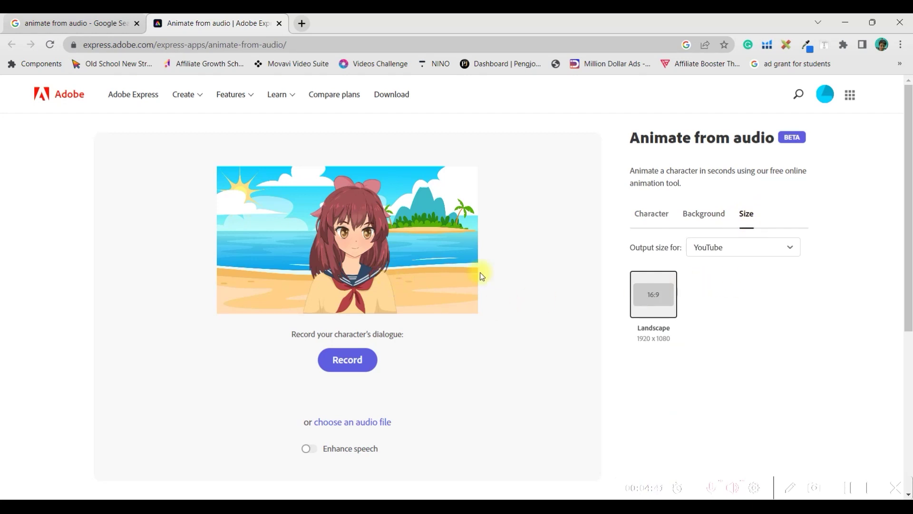
- Keep YouTube (Landscape 1920 x 1080) as the output size
left_click(756, 252)
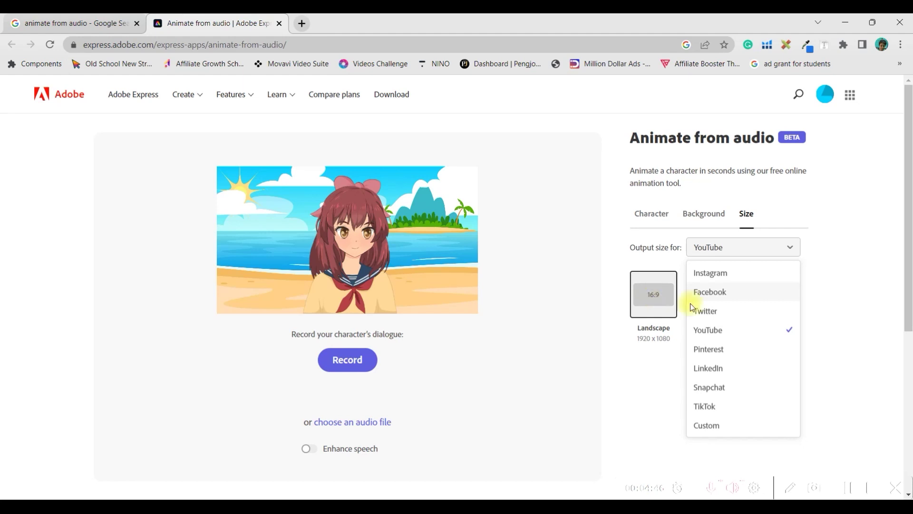
left_click(309, 175)
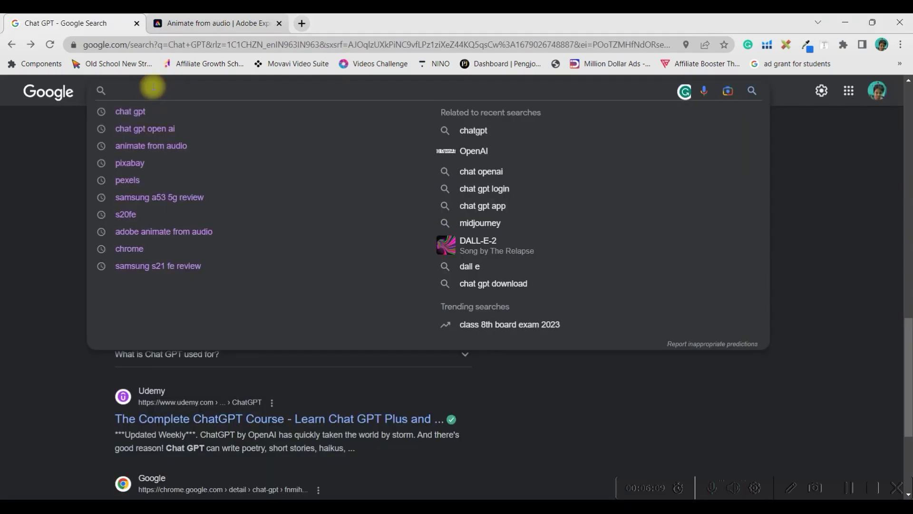
- Search chat.openai.com and open the ChatGPT result in a new tab
type("chat.")
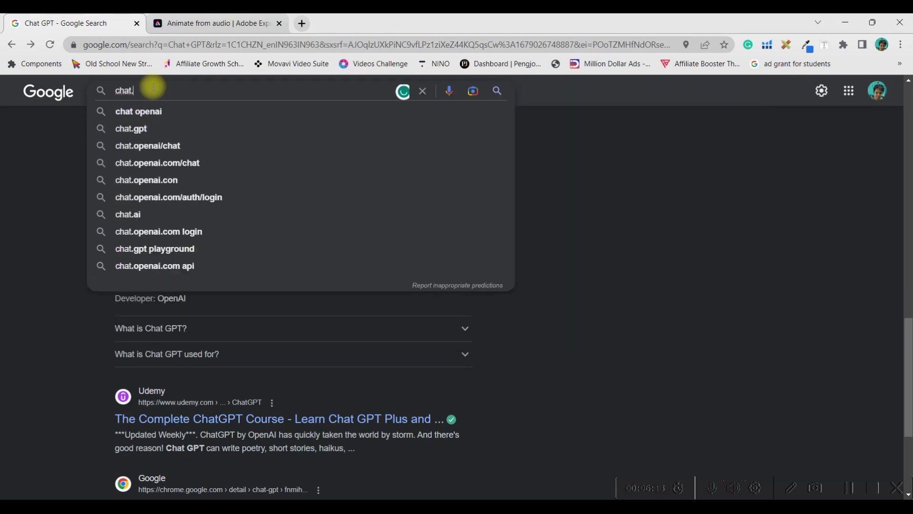
type("openai.")
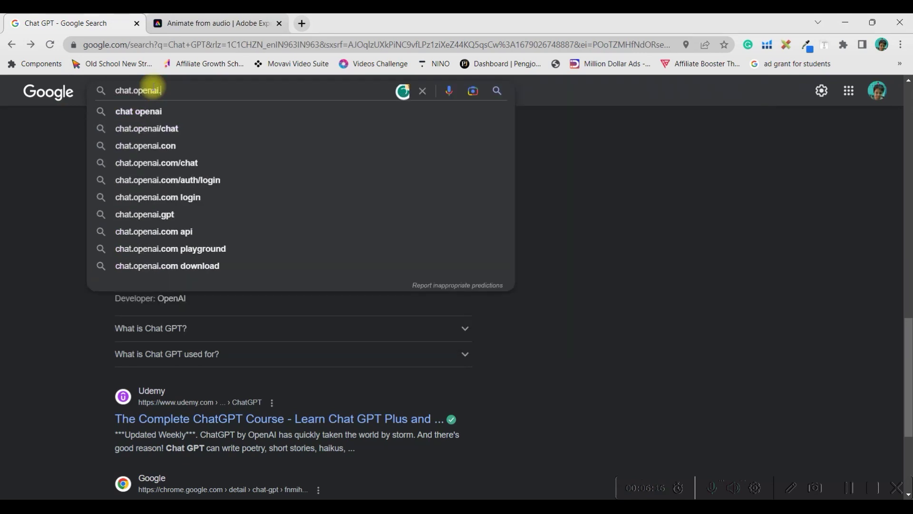
type("com")
key("Return")
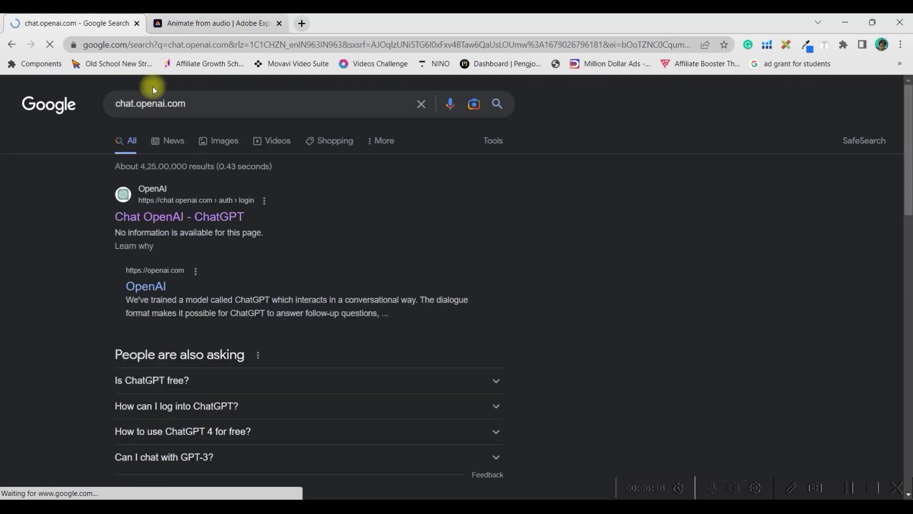
right_click(161, 218)
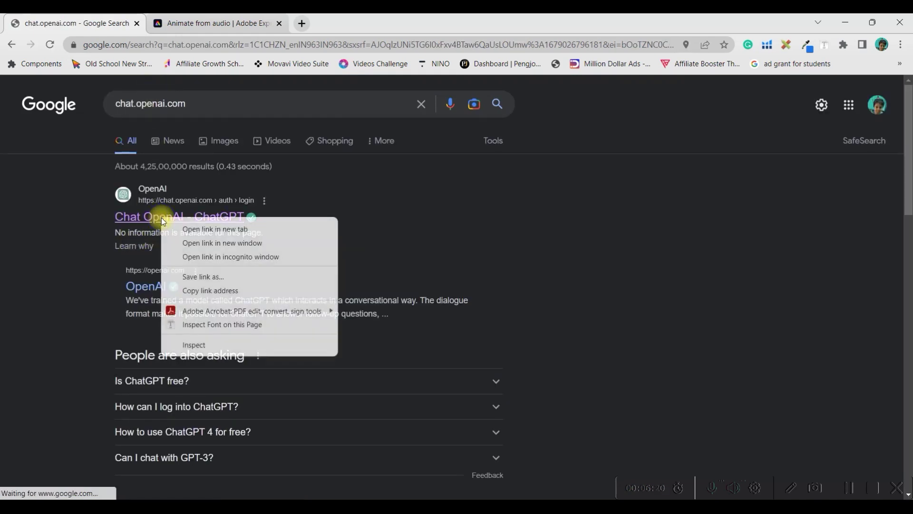
left_click(215, 229)
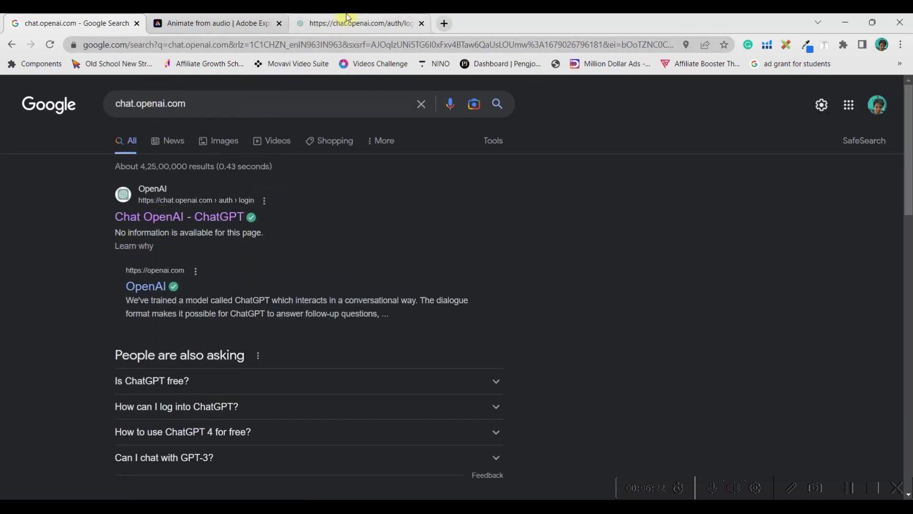
left_click(328, 23)
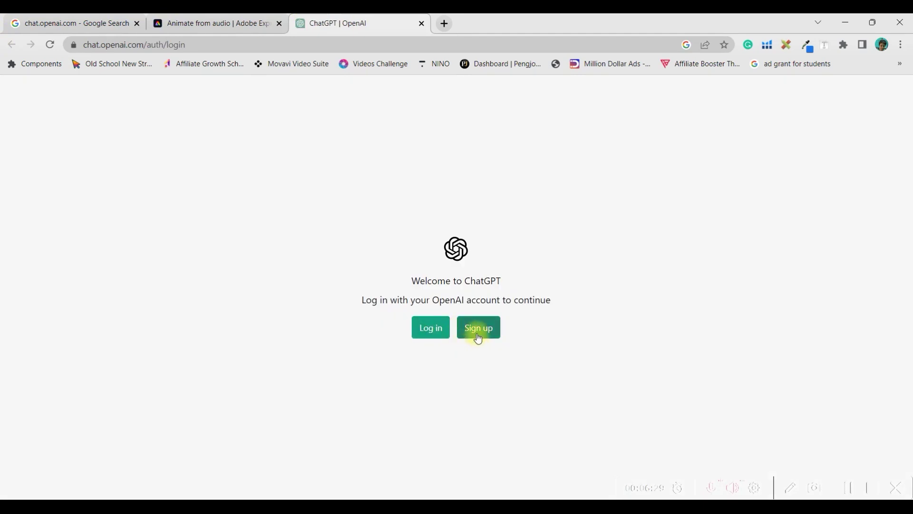
- Log in to ChatGPT, paste the prompt, and regenerate the one-line Paloma Plage description
left_click(426, 333)
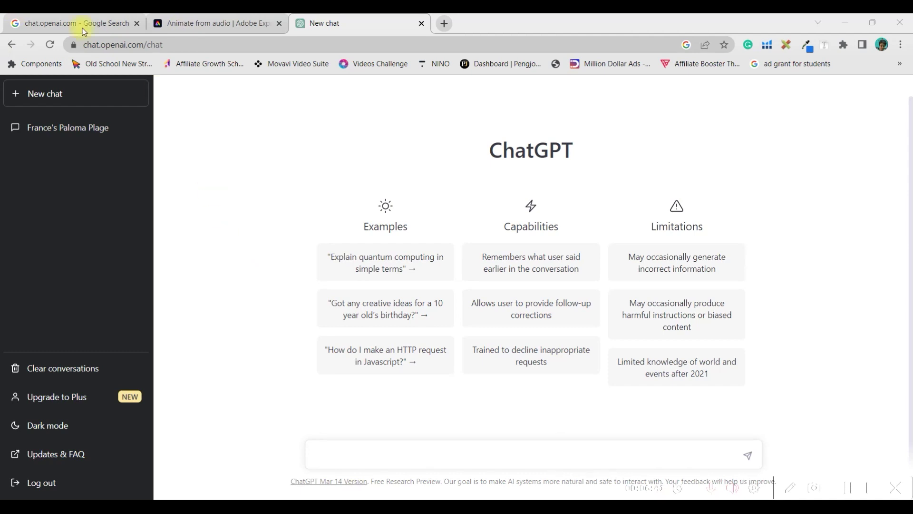
left_click(420, 448)
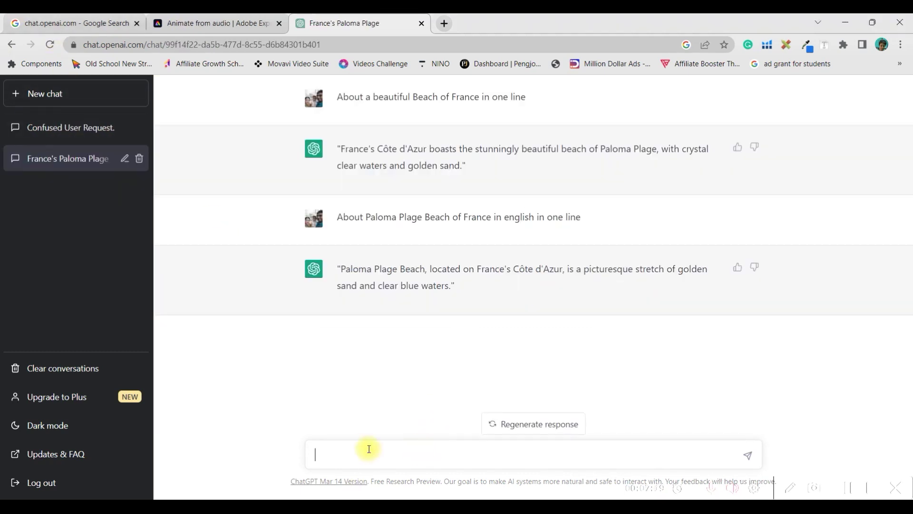
type("France's Paloma Plage")
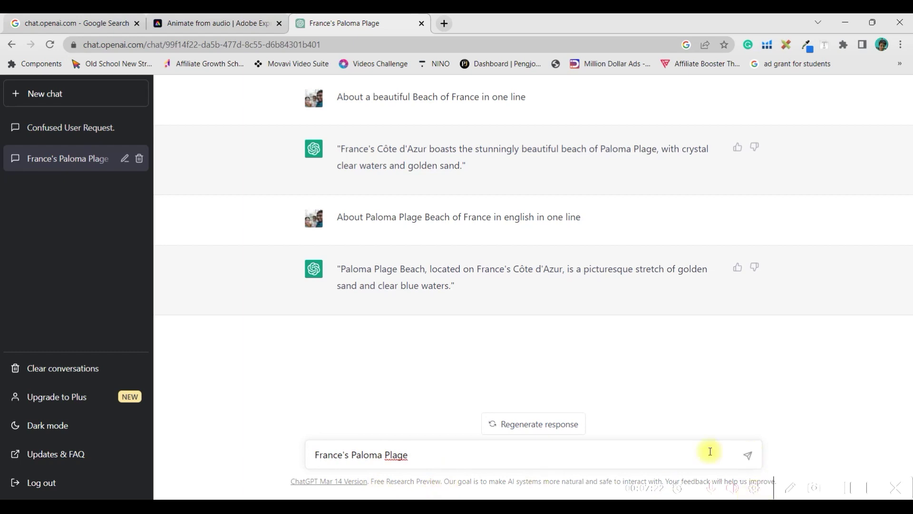
left_click(515, 433)
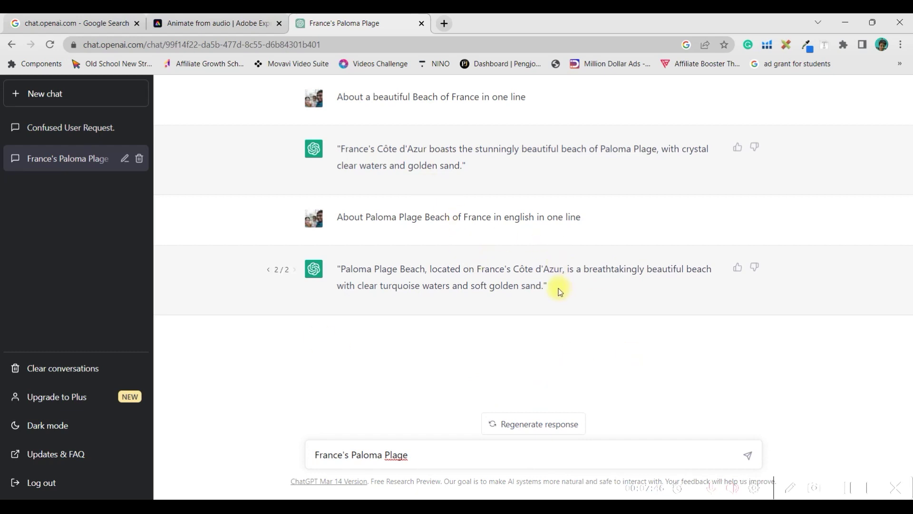
left_click(228, 22)
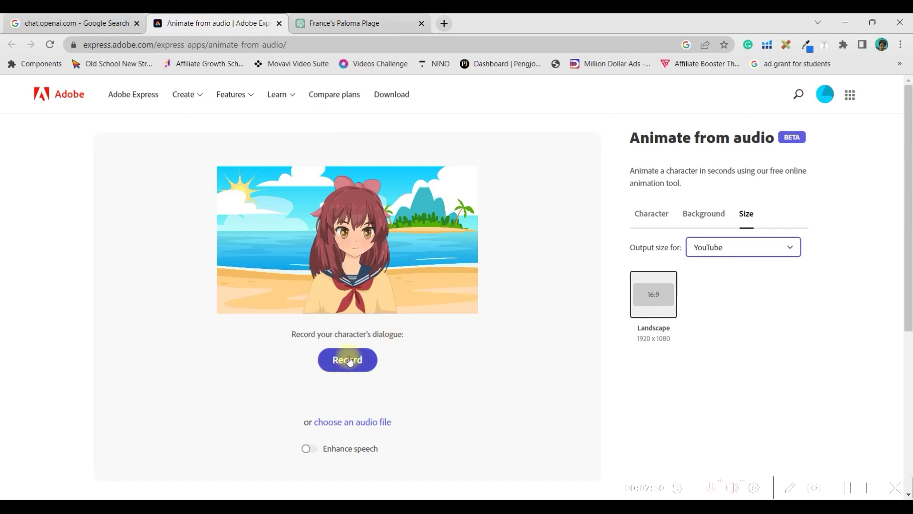
- Open the audio file picker on the ANIMATED VIDEO FROM TEXT folder
left_click(343, 424)
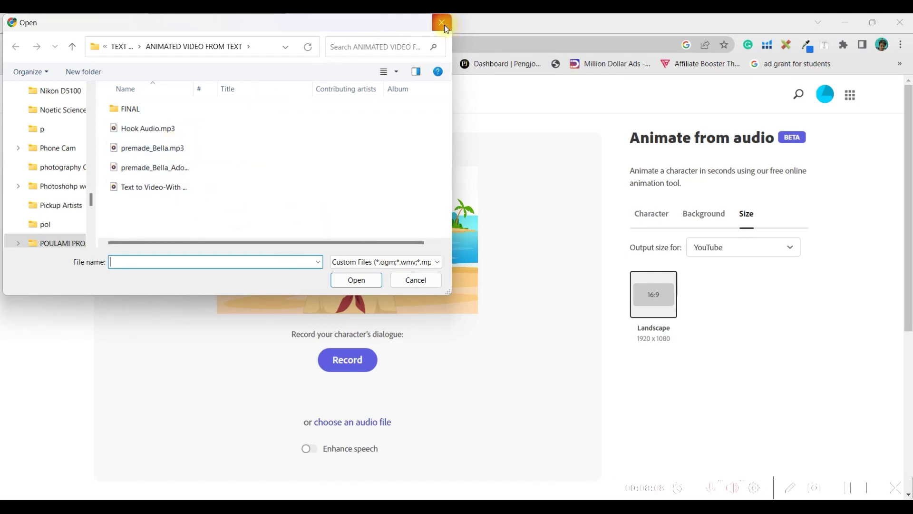
- Make a trial microphone recording with Enhance speech on, then discard it
left_click(431, 284)
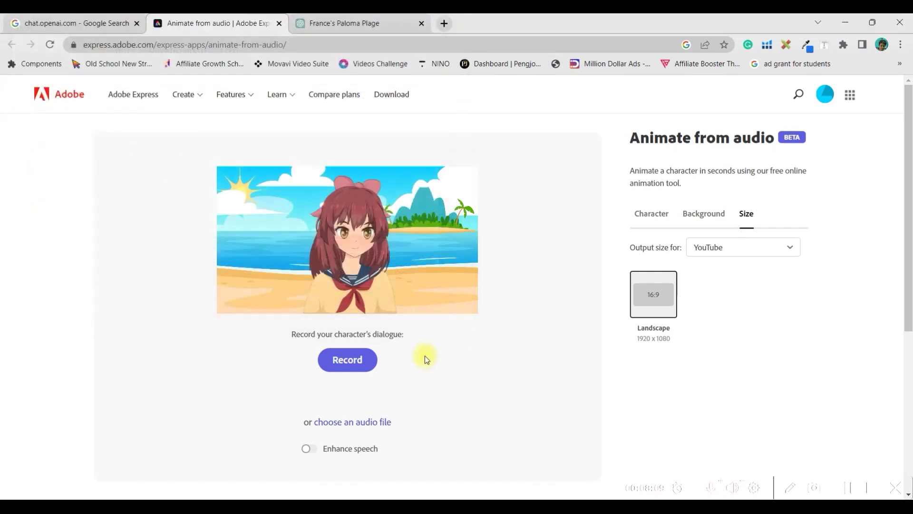
left_click(337, 360)
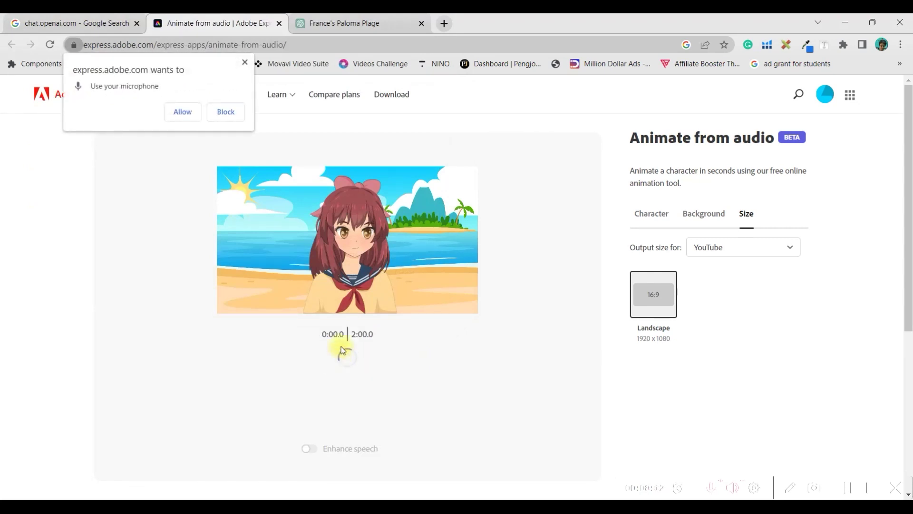
left_click(193, 113)
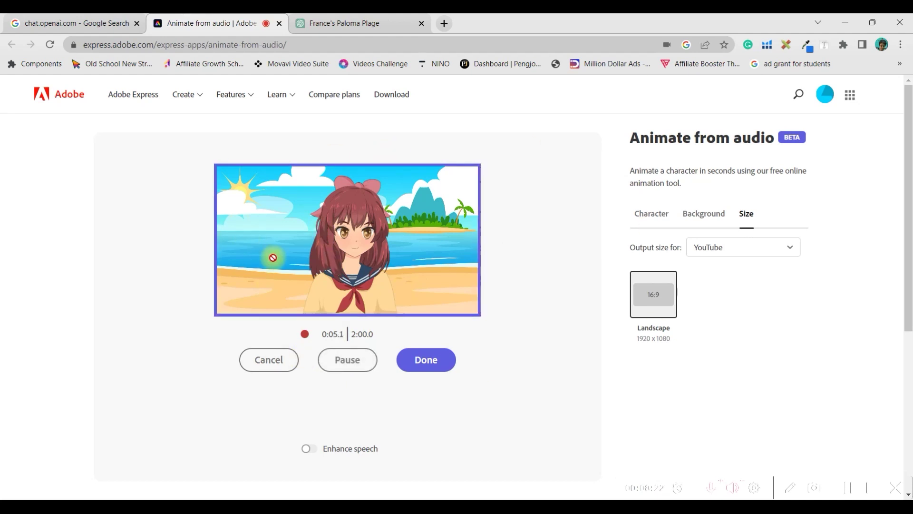
left_click(307, 448)
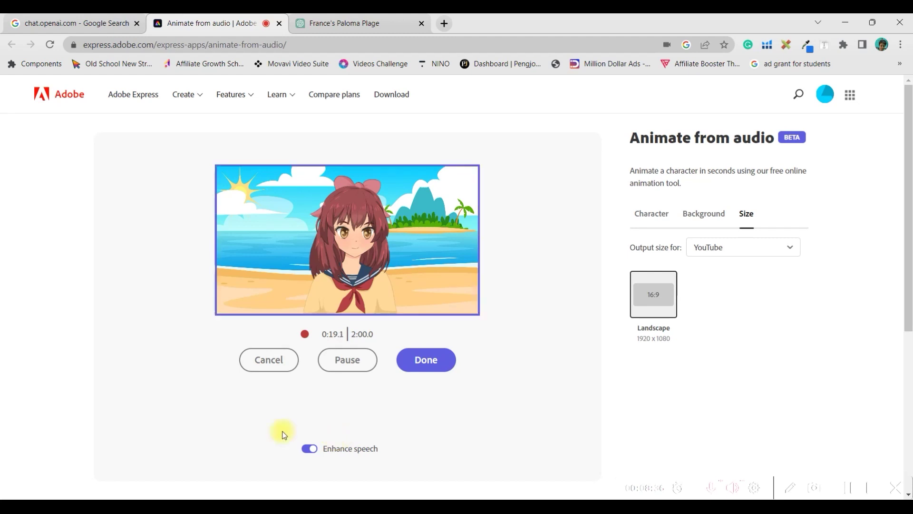
left_click(343, 359)
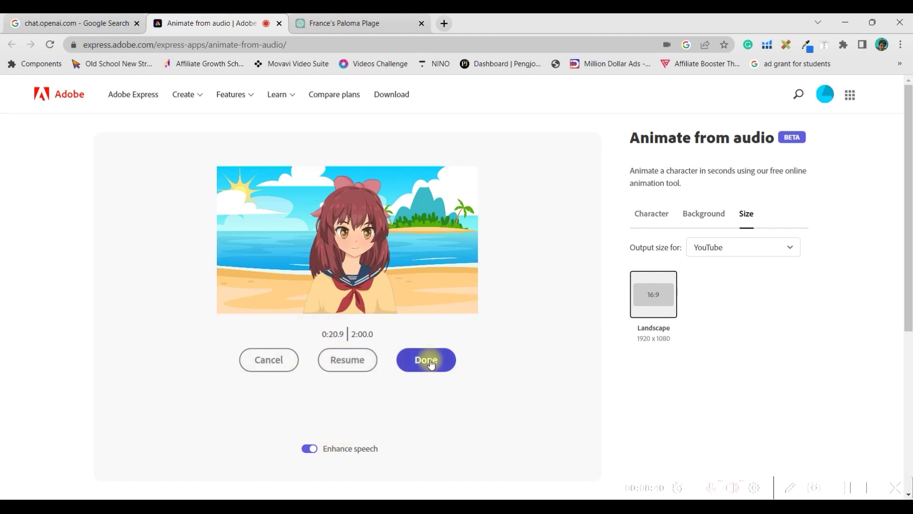
left_click(287, 359)
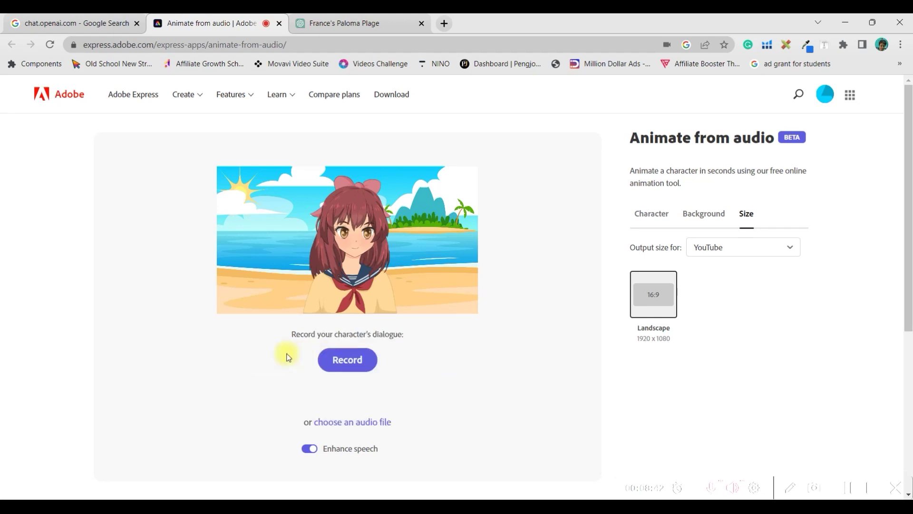
left_click(375, 423)
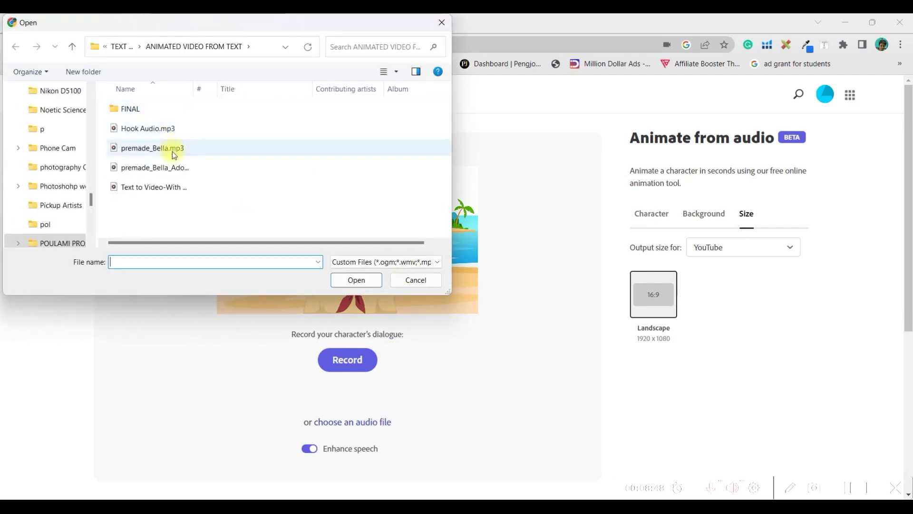
- Animate the beach character from Hook Audio.mp3 and play the 0:42.34 lip-synced preview
left_click(166, 127)
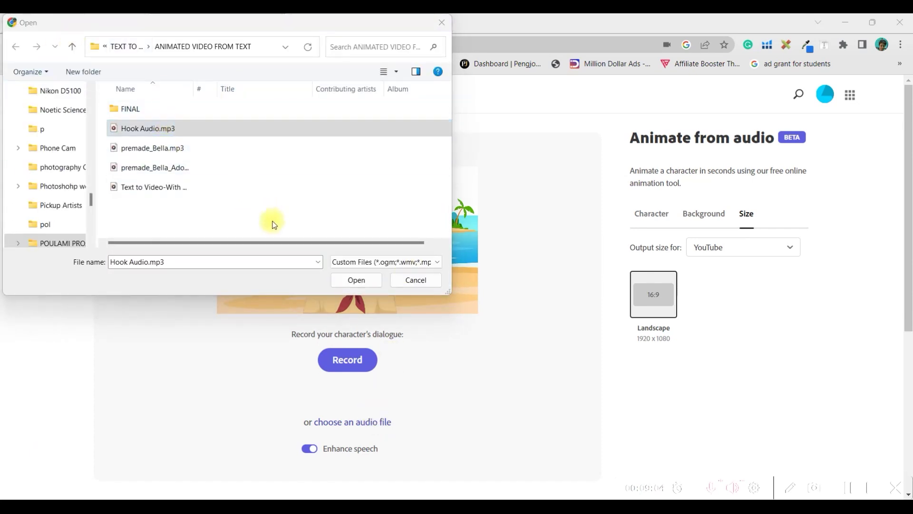
left_click(356, 280)
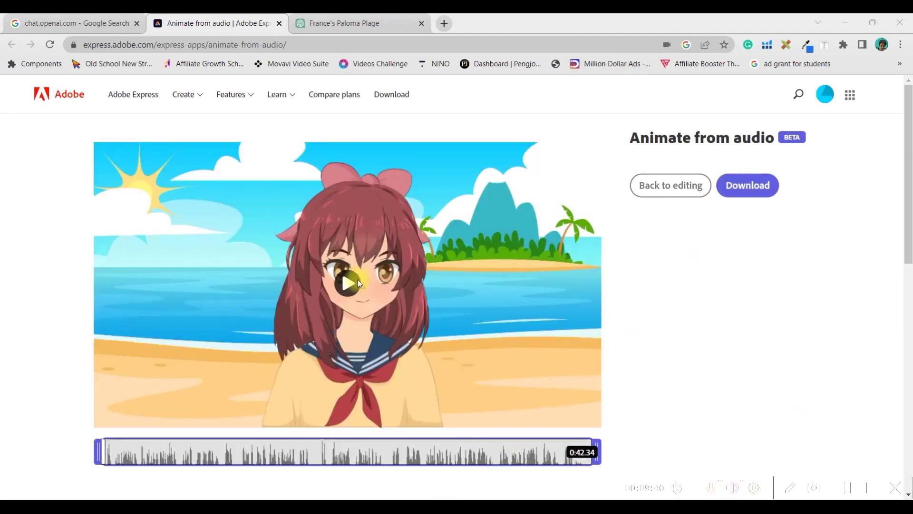
left_click(353, 285)
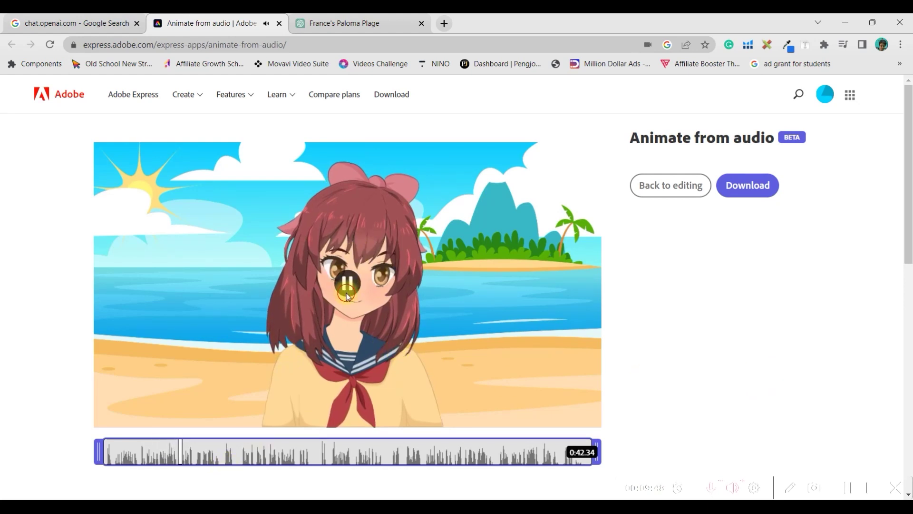
- Pause the preview and save the lip-synced beach animation as an MP4, dismissing the confirmation
left_click(383, 290)
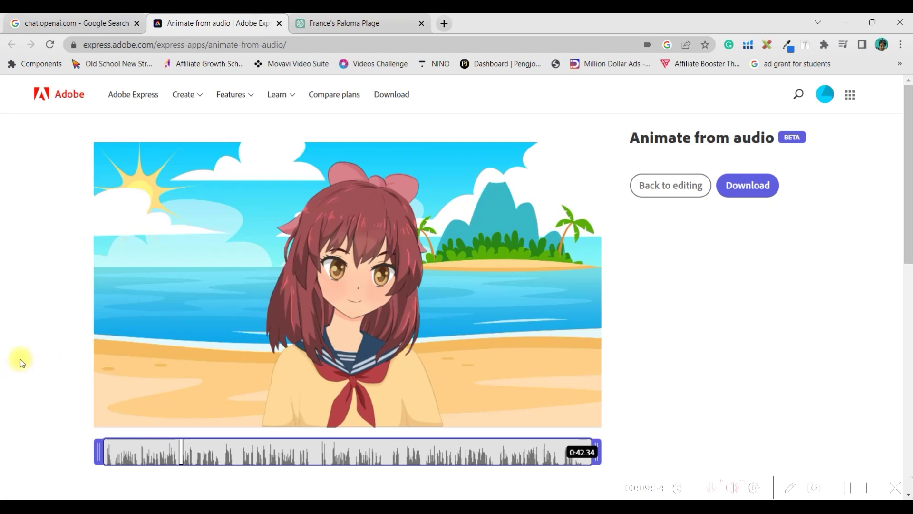
left_click(764, 190)
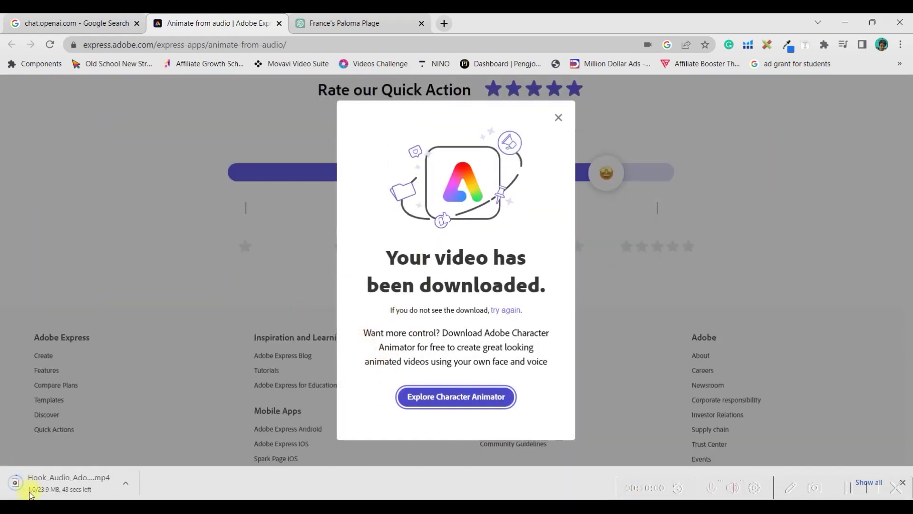
left_click(558, 117)
scroll(491, 234, "up", 15)
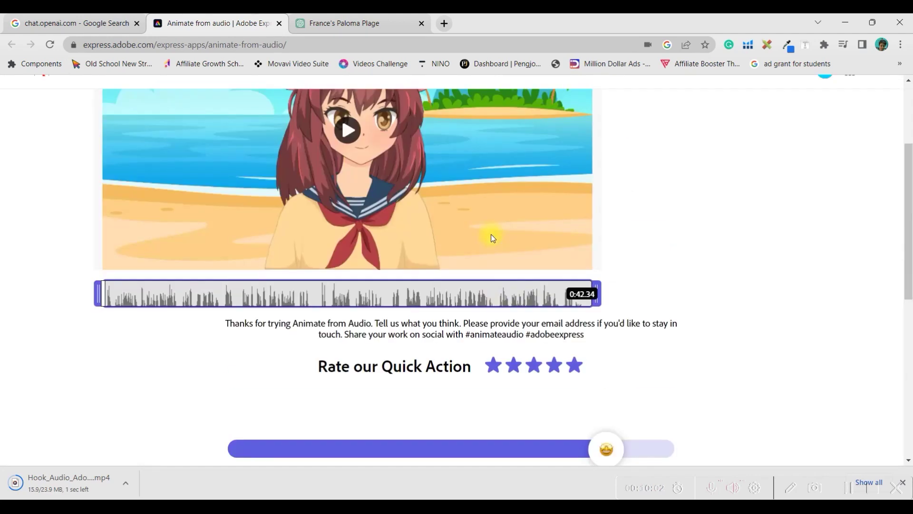
- Reread ChatGPT's Paloma Plage reply, then return to the chat.openai.com Google results
left_click(668, 185)
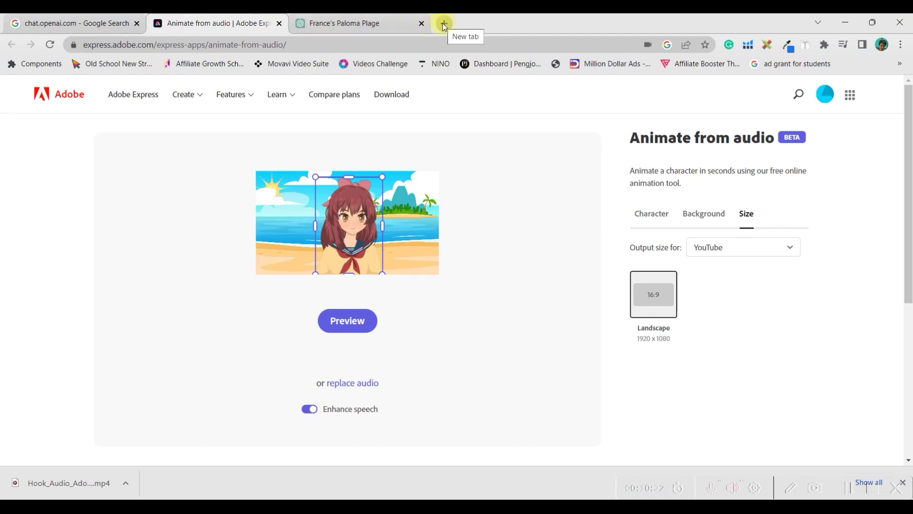
left_click(89, 28)
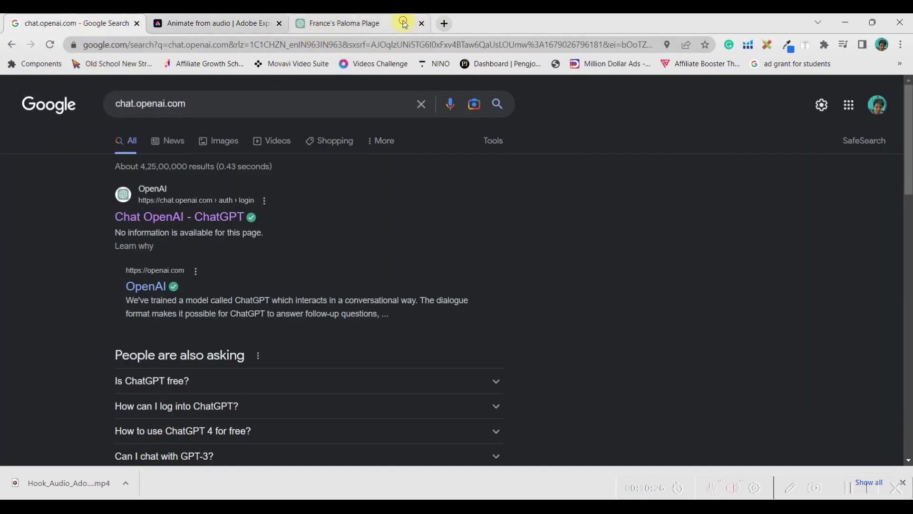
left_click(381, 23)
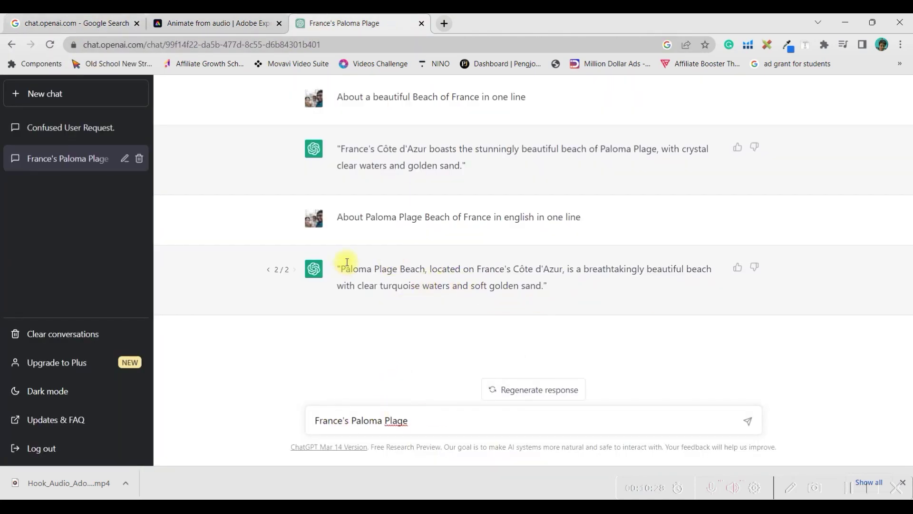
left_click(115, 29)
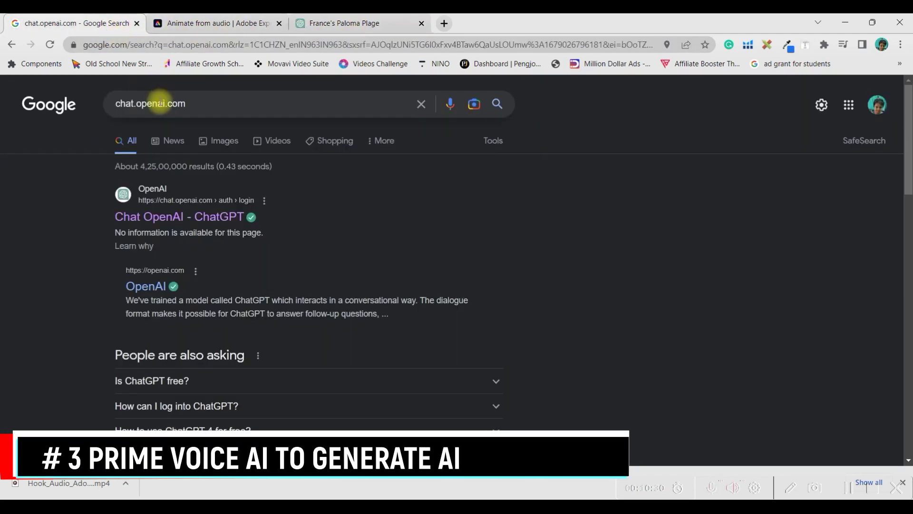
- Replace the Google query with 'Prime Voice AI' and run the search
left_click_drag(204, 103, 82, 109)
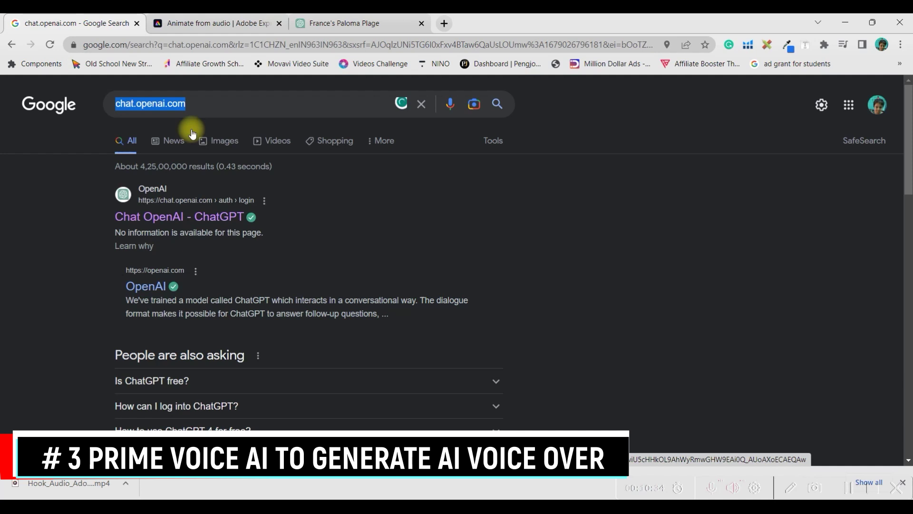
type("Pri")
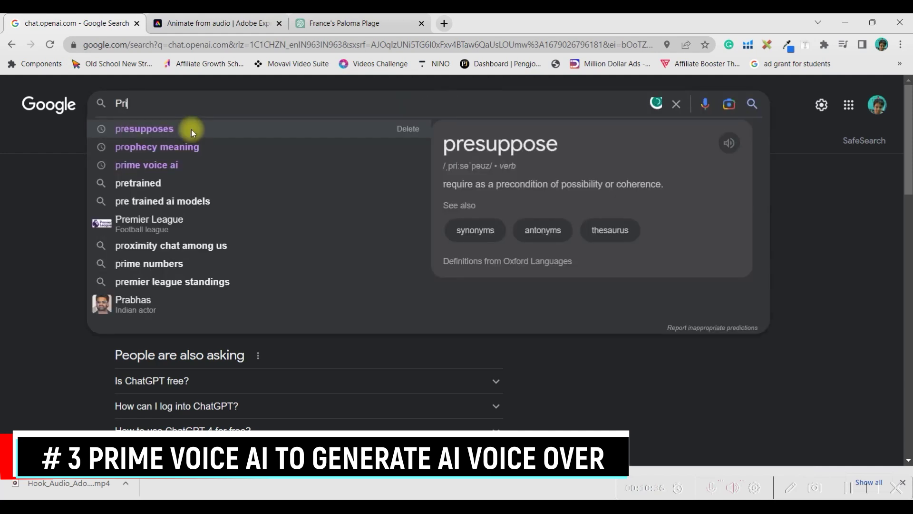
type("me")
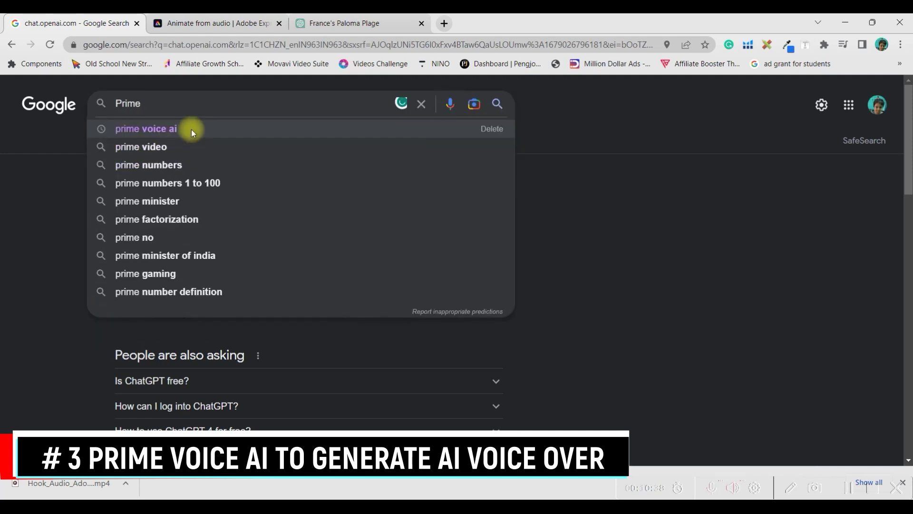
type(" Voice ")
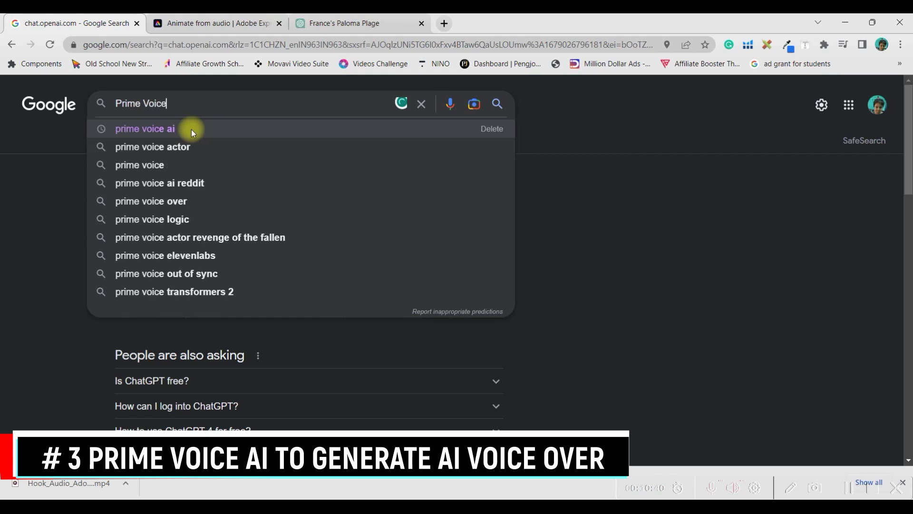
type("AI")
key("Return")
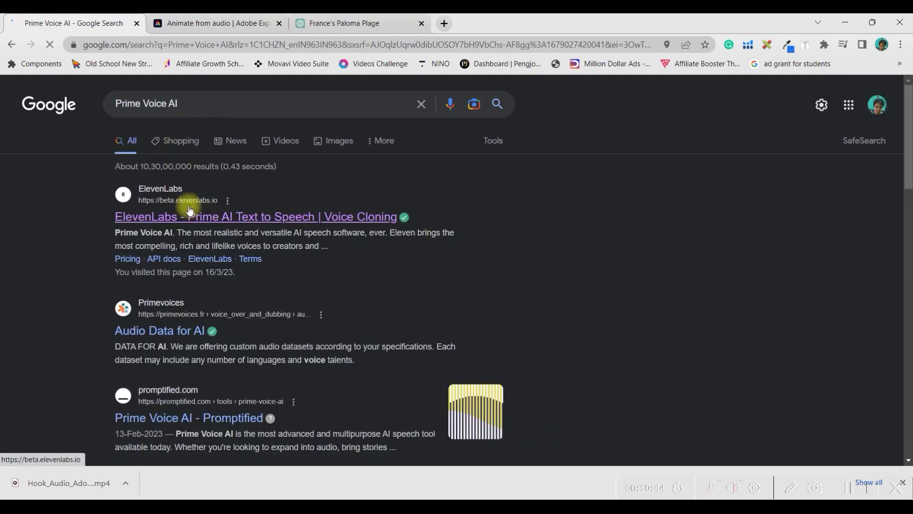
- Open the ElevenLabs result in a new tab and view it
right_click(168, 218)
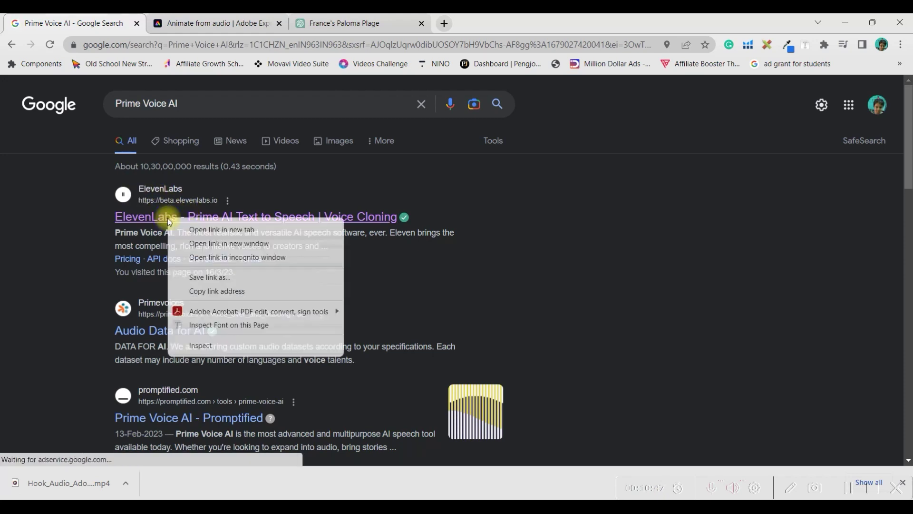
left_click(235, 230)
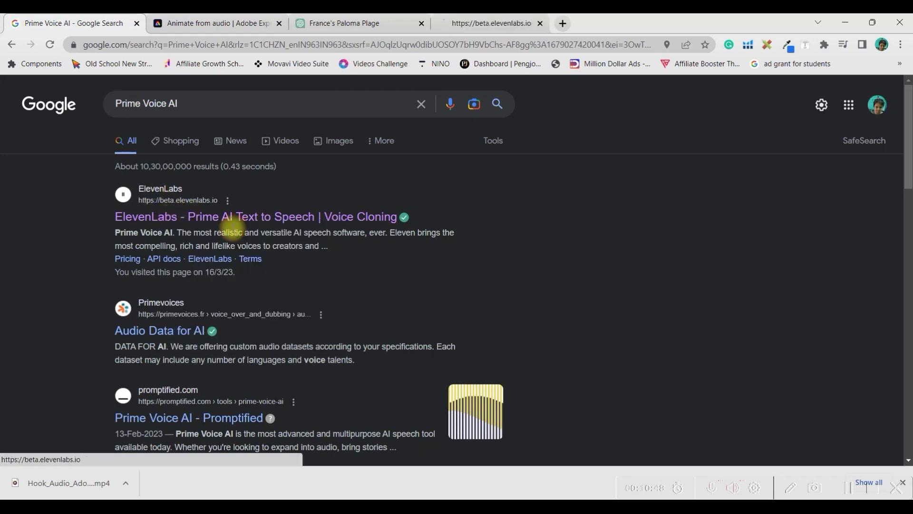
left_click(506, 23)
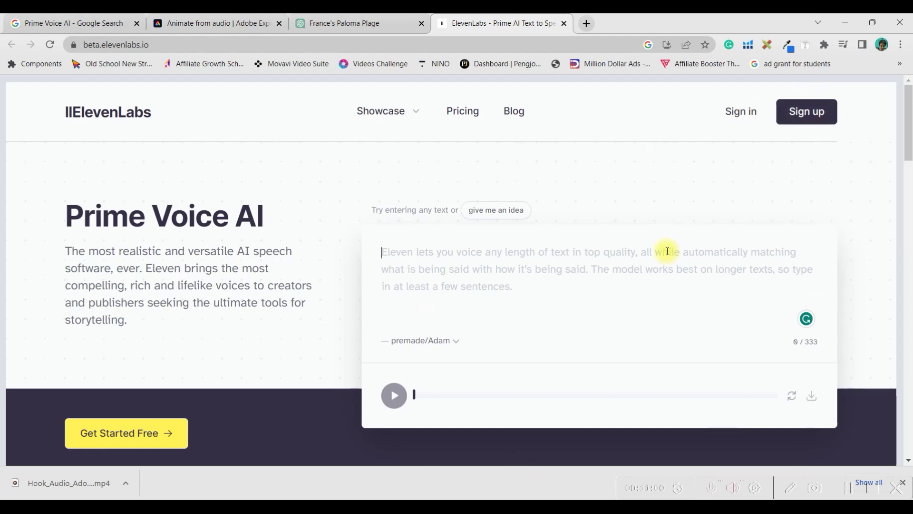
- Copy ChatGPT's Paloma Plage sentence into the ElevenLabs text-to-speech box
key("ctrl+shift+Tab")
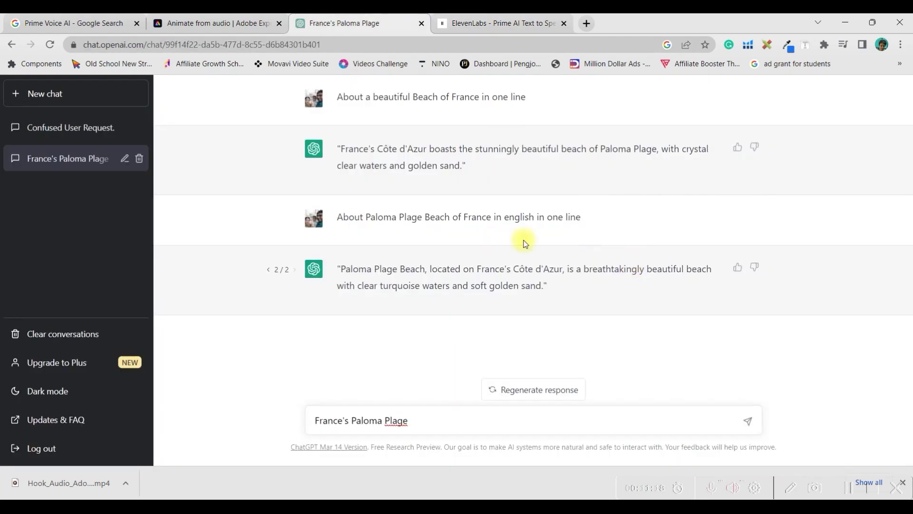
left_click_drag(552, 285, 316, 271)
key("ctrl+c")
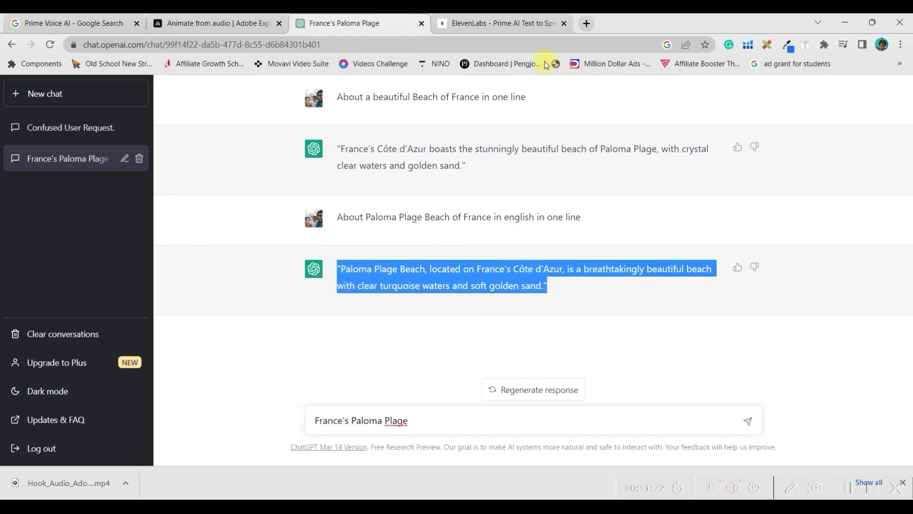
left_click(523, 23)
key("ctrl+v")
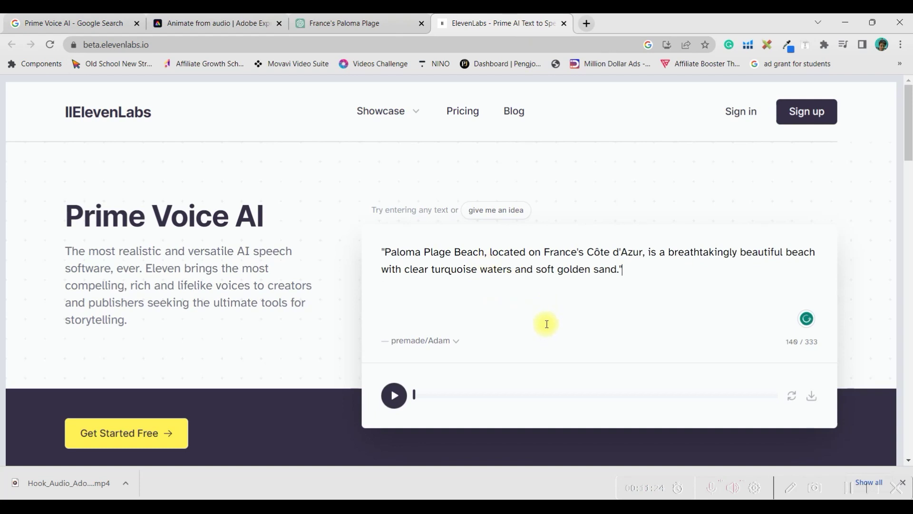
- Voice the sentence with premade Bella, preview it, and download premade_Bella.mp3
left_click(455, 344)
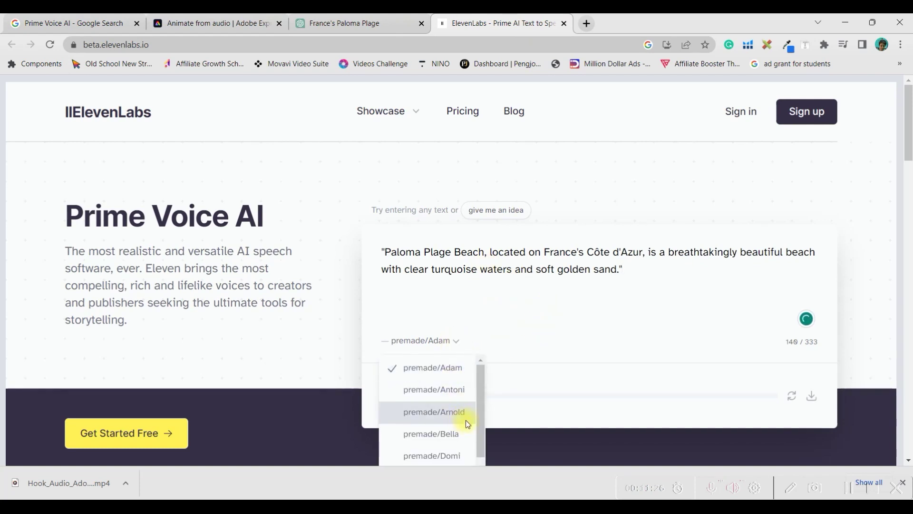
scroll(453, 431, "down", 3)
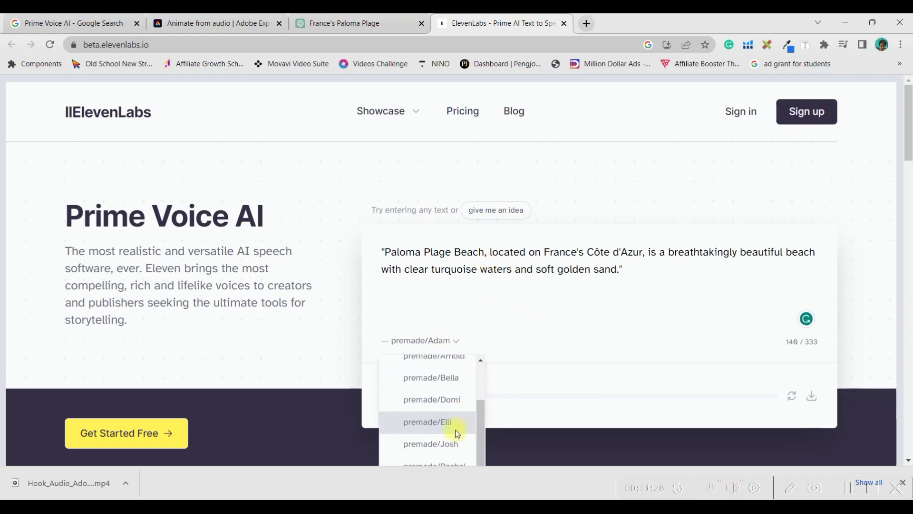
left_click(447, 376)
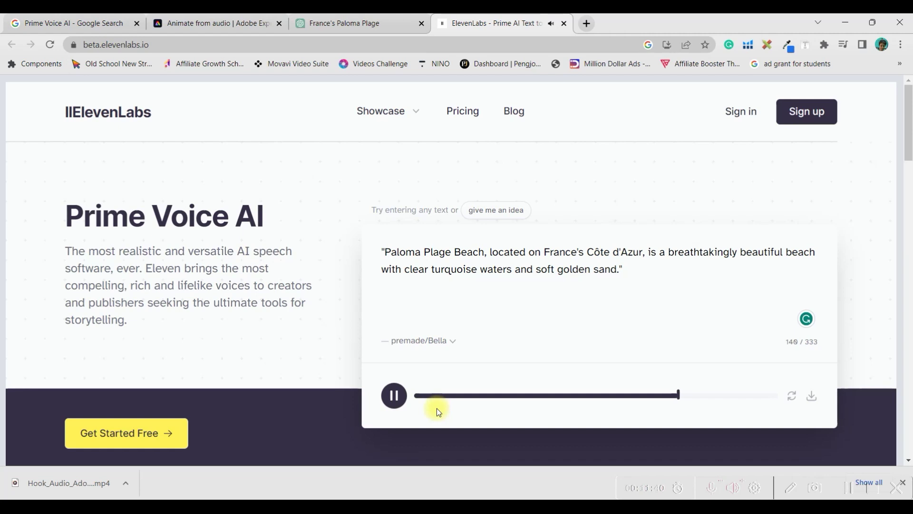
left_click(391, 396)
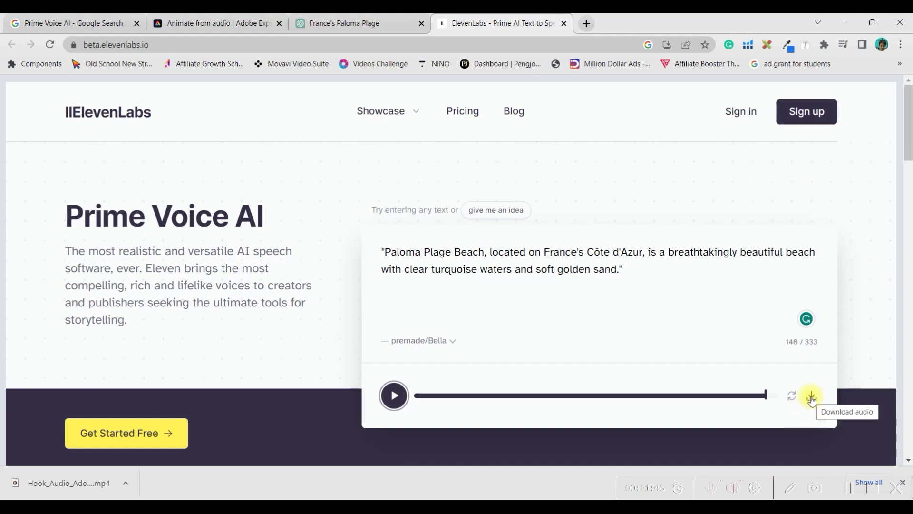
left_click(812, 399)
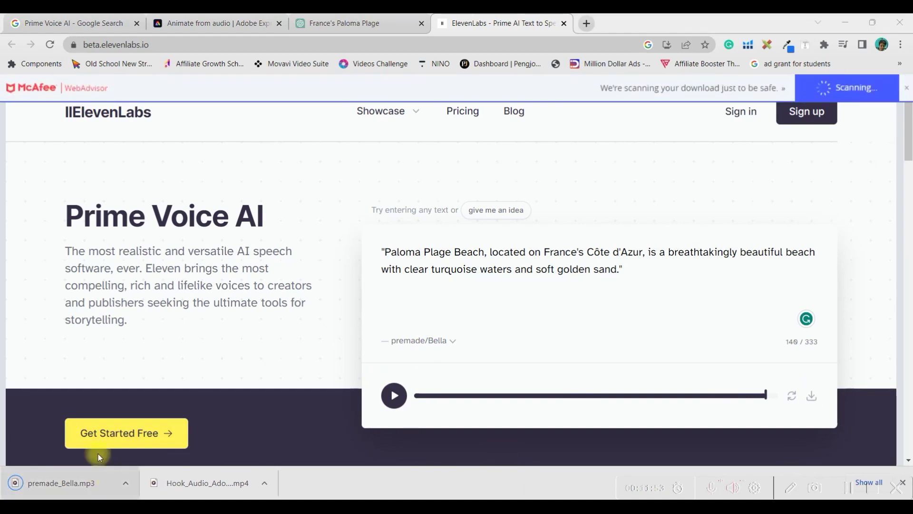
left_click(198, 22)
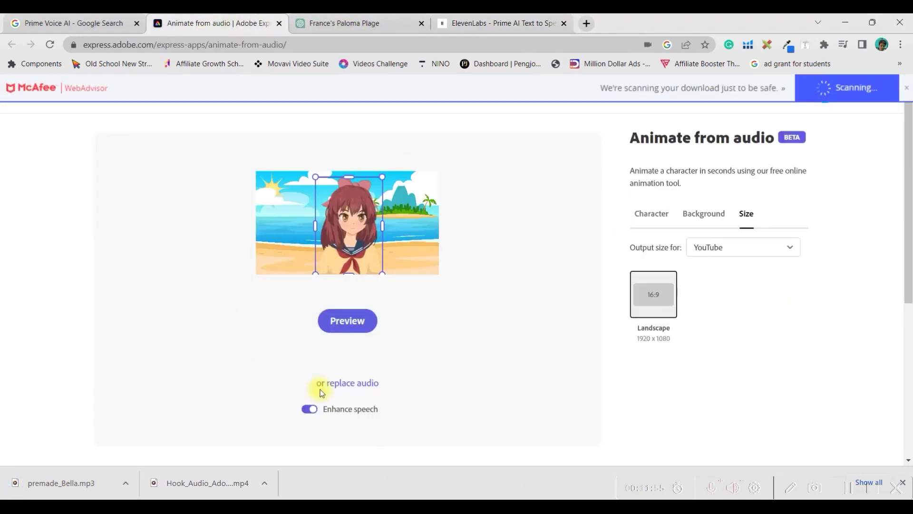
- Replace the animation audio with premade_Bella.mp3 from Downloads and play the 0:09.38 preview
left_click(358, 386)
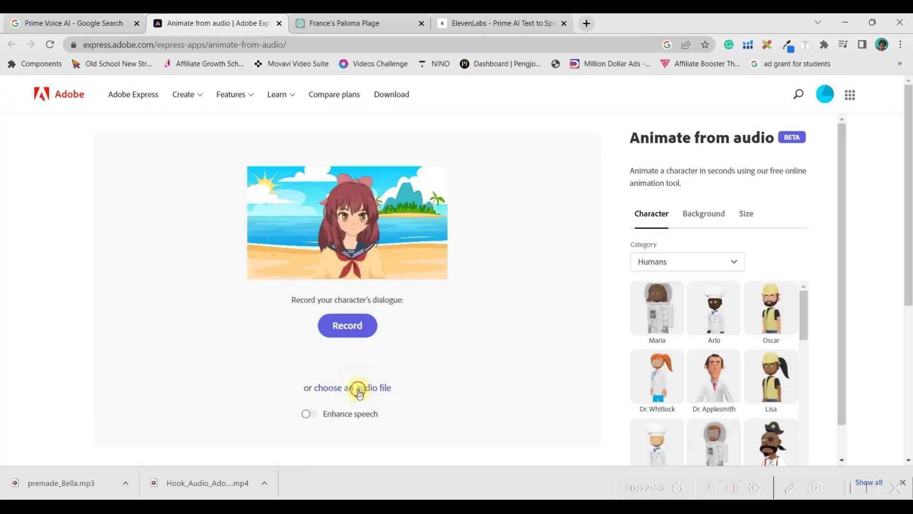
left_click(358, 388)
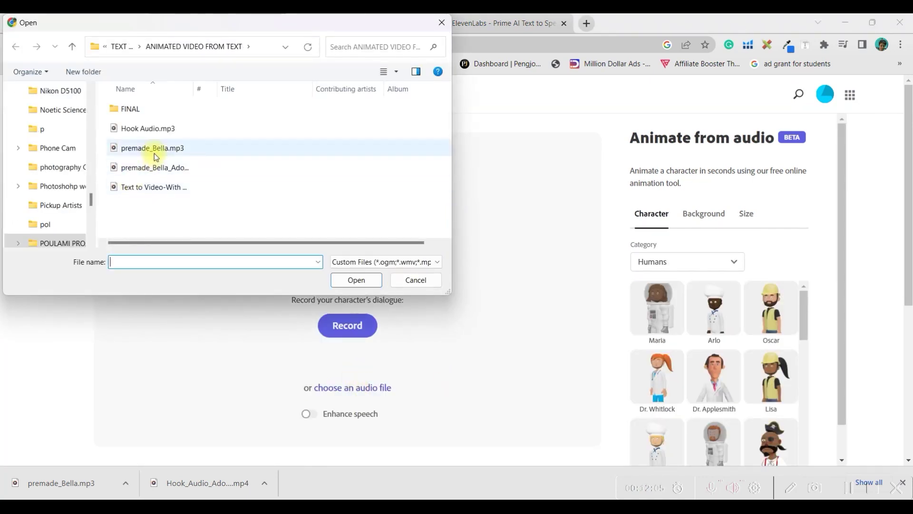
scroll(66, 172, "up", 15)
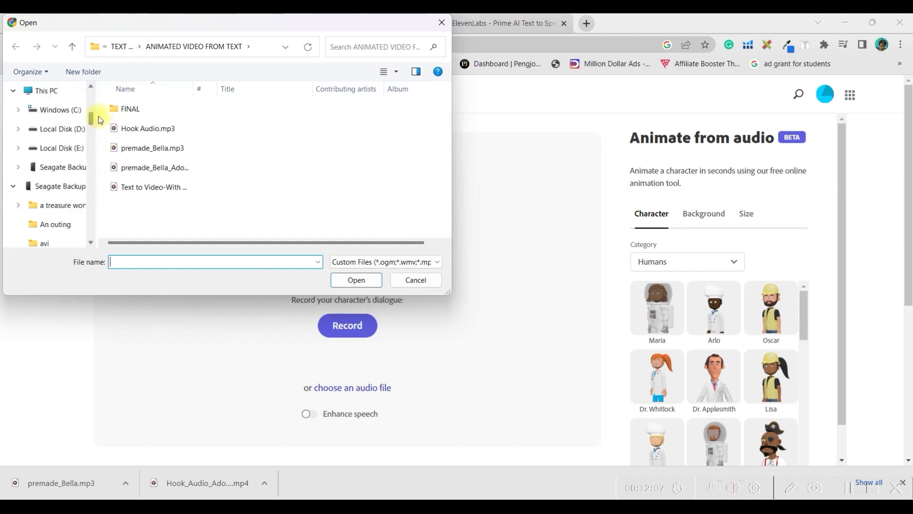
left_click(66, 166)
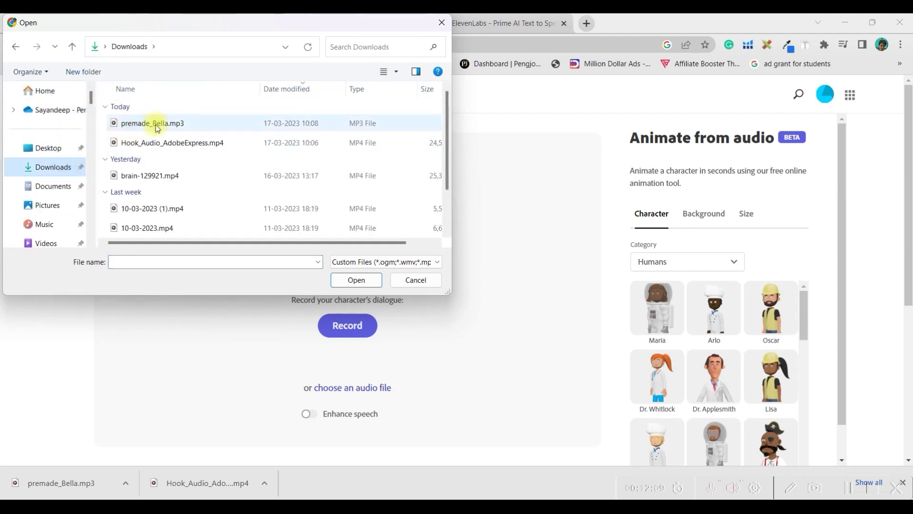
left_click(155, 124)
left_click(352, 280)
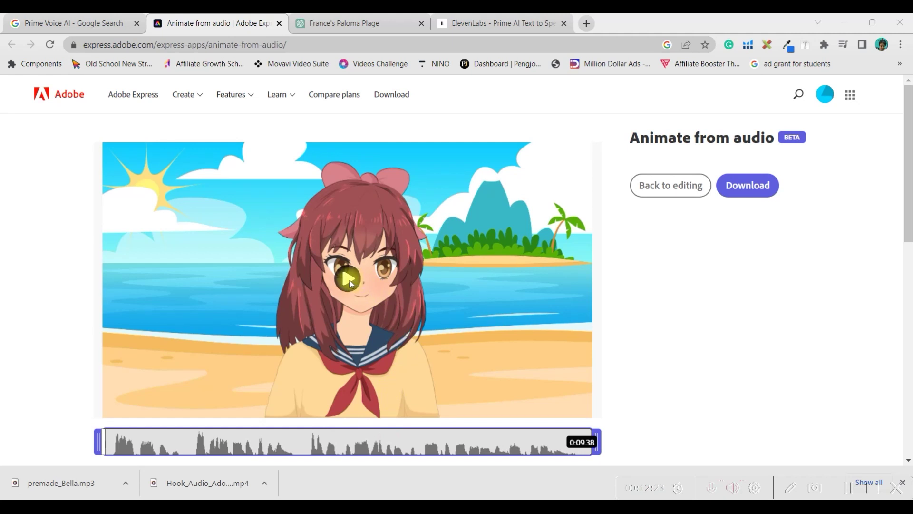
left_click(349, 280)
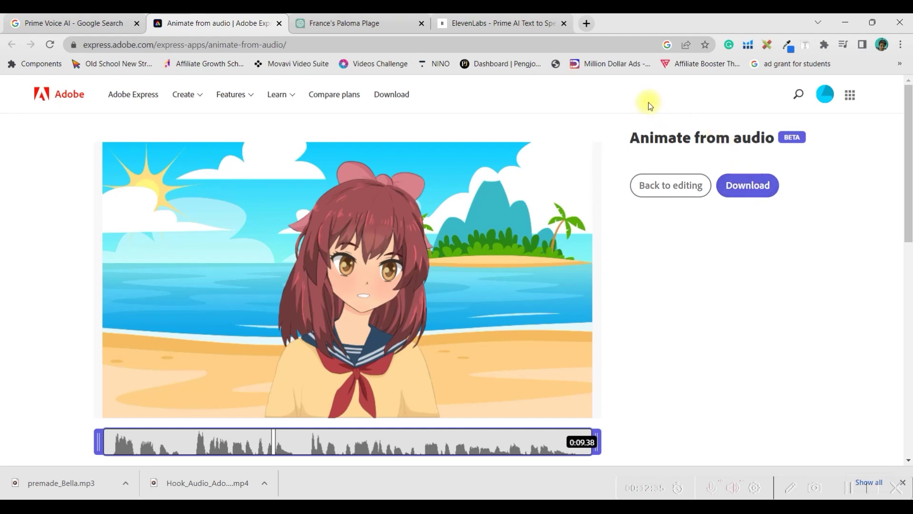
left_click(402, 23)
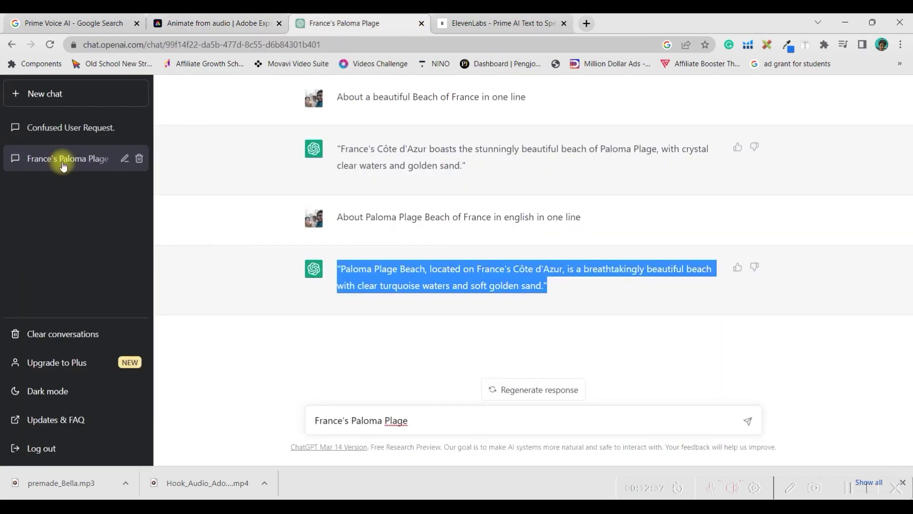
left_click(472, 28)
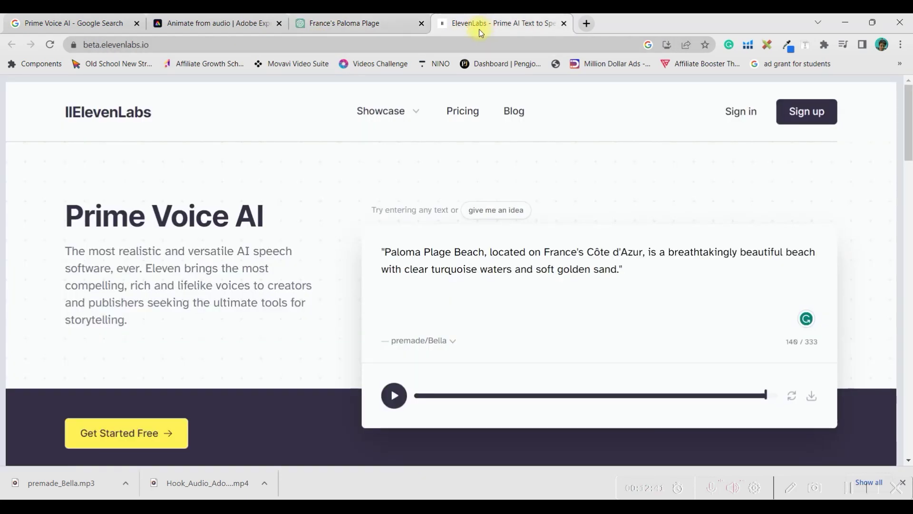
left_click(437, 340)
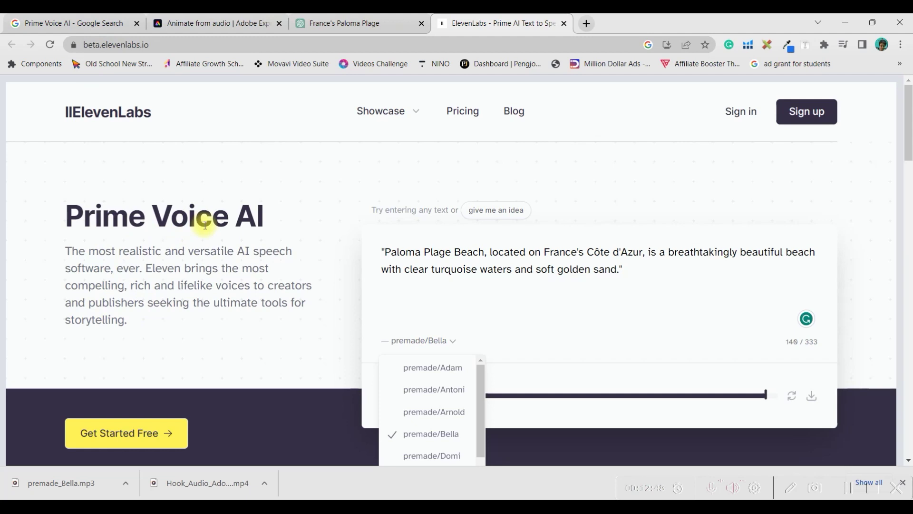
left_click(221, 22)
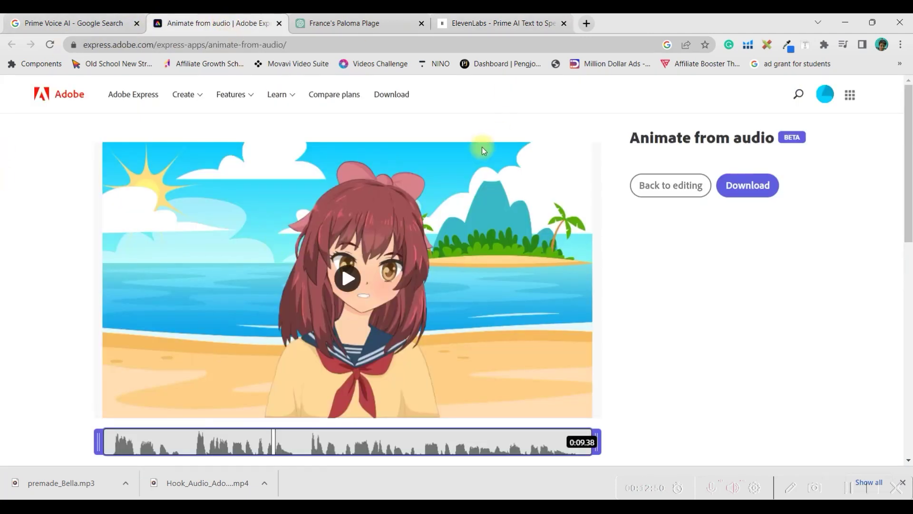